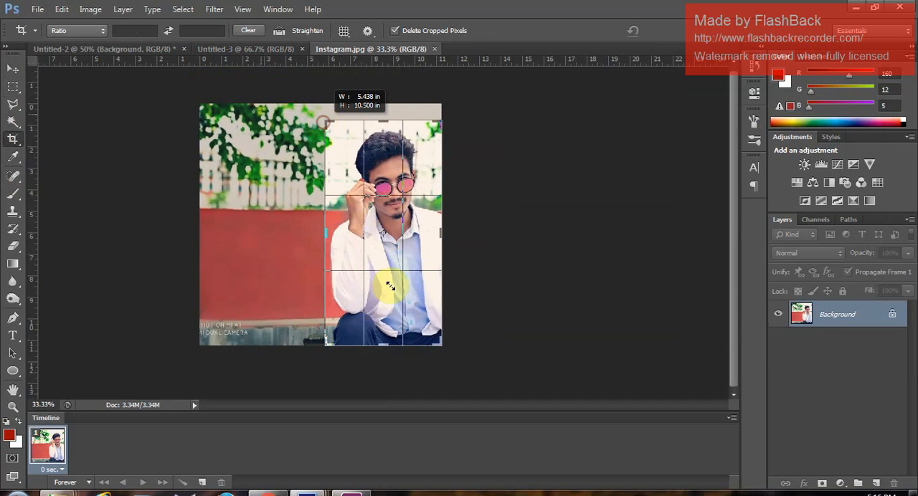
- Crop the photo to the man's head and upper body, removing the wall beside him and his legs
left_click_drag(398, 350, 398, 318)
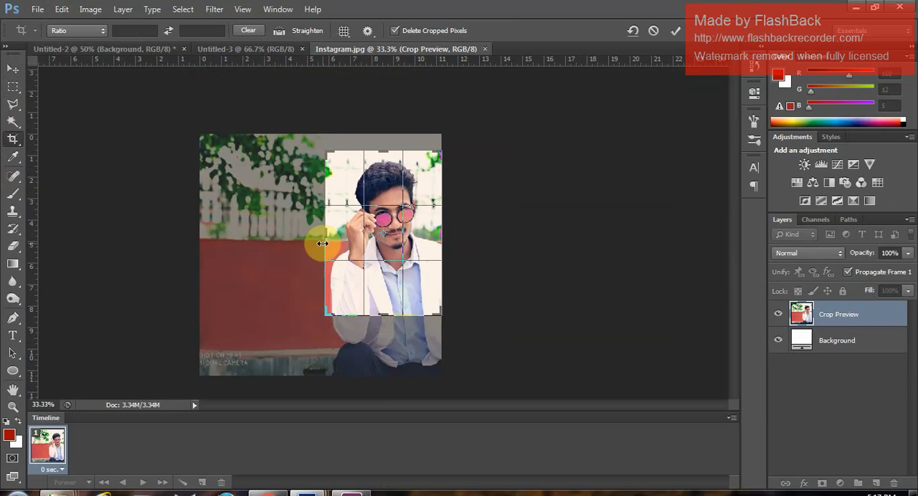
left_click_drag(320, 241, 334, 239)
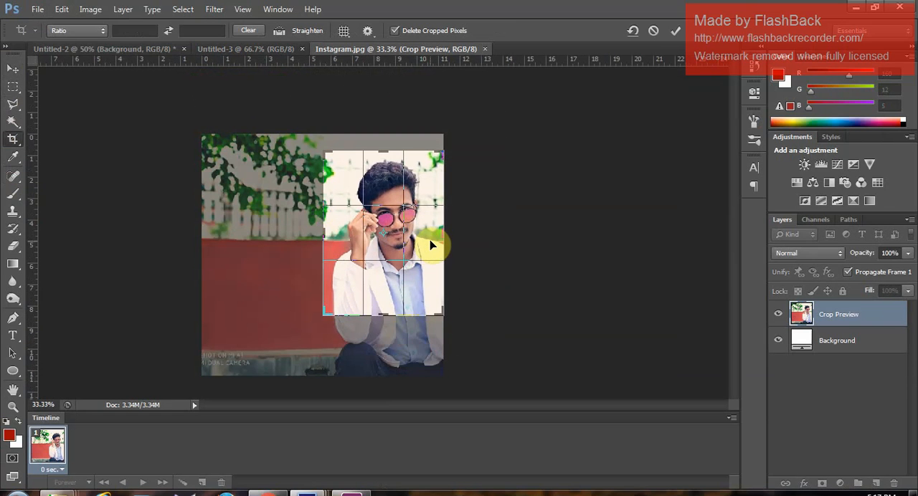
left_click(675, 30)
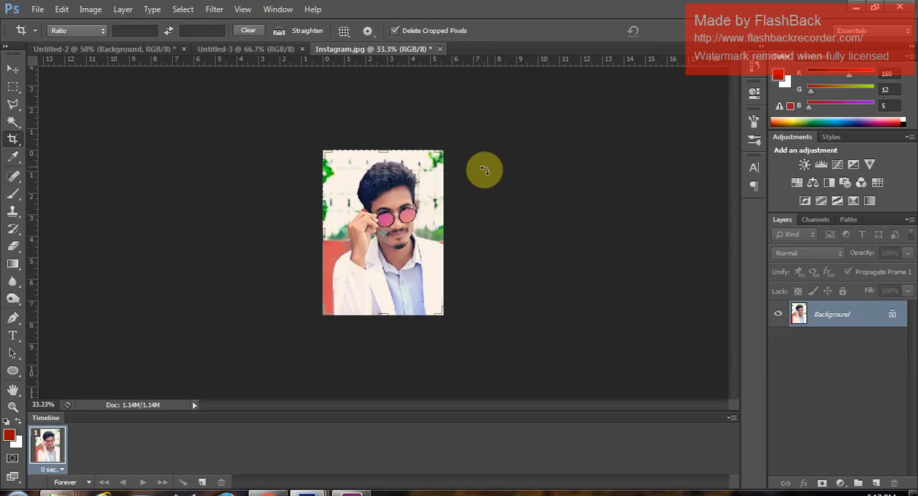
- Trace a closed path around the man's hair, raised hand and jacket with the Pen tool
left_click(12, 318)
key("ctrl+plus")
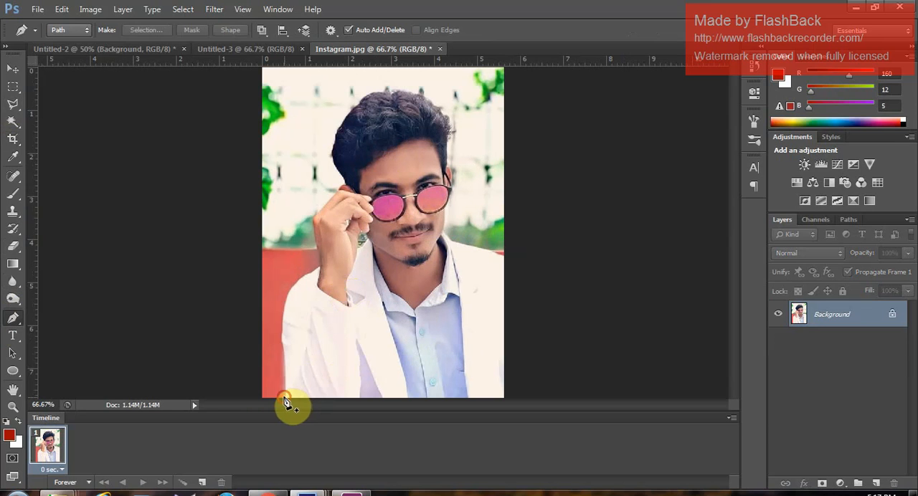
left_click(285, 397)
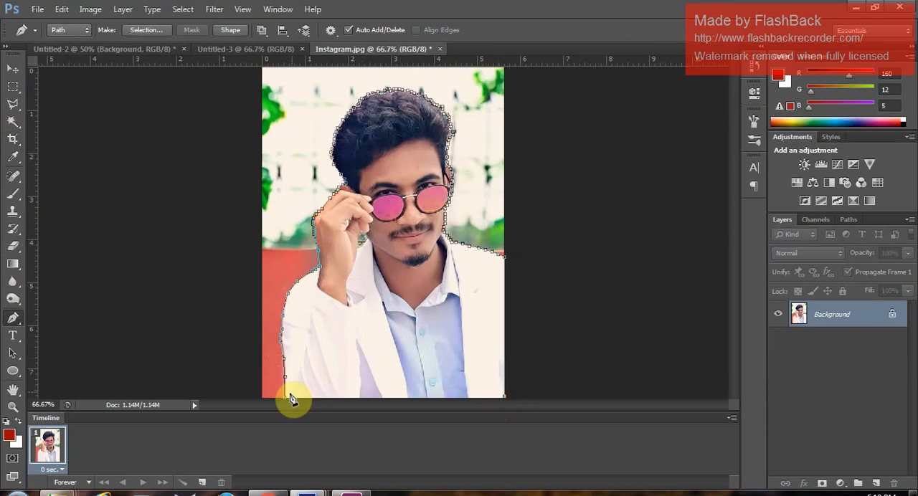
left_click(286, 399)
- Convert the traced path into a new anti-aliased selection with a 1 pixel feather radius
right_click(373, 183)
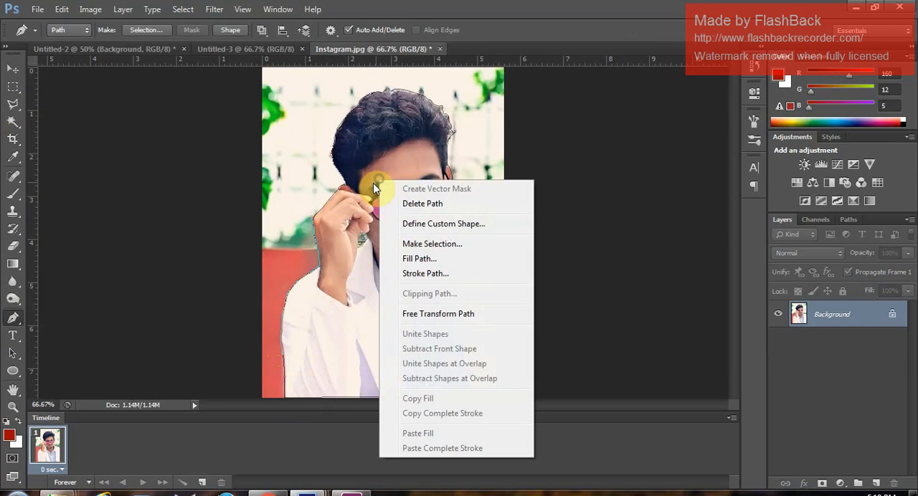
left_click(430, 244)
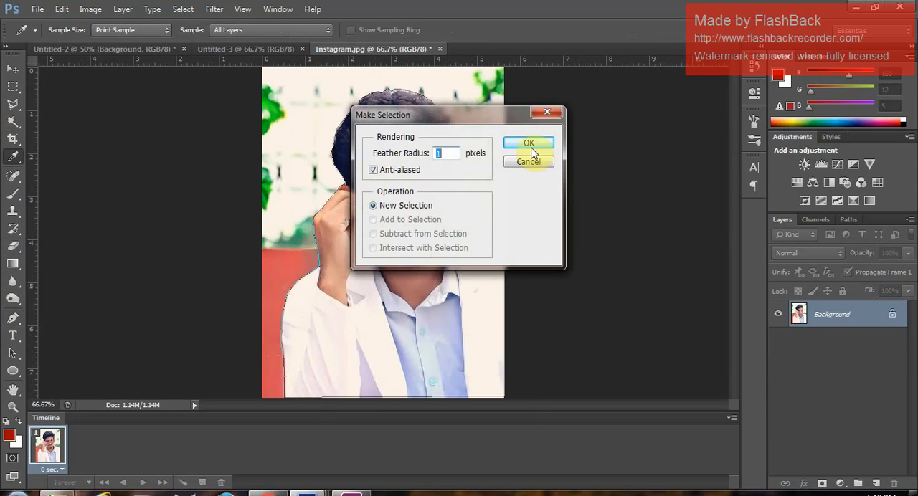
left_click(528, 143)
- Transfer the selected man from Instagram.jpg into the blank Untitled-3 document with the Move tool
left_click(12, 70)
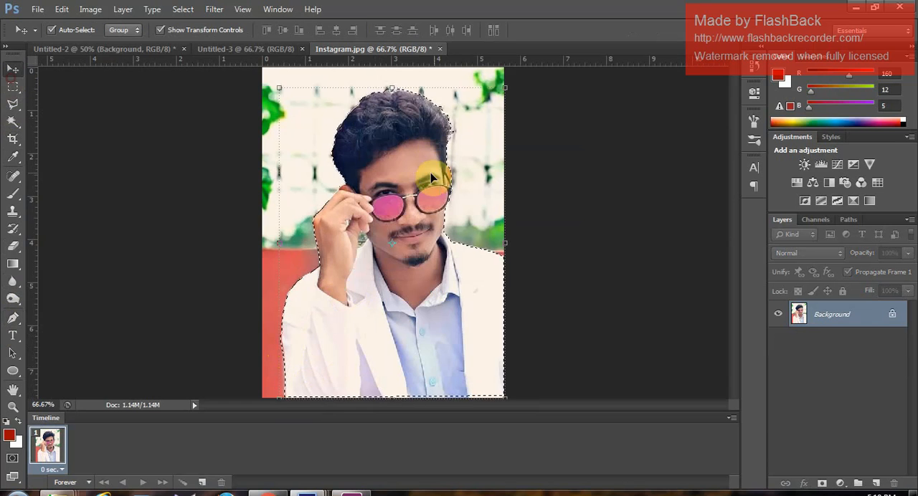
left_click_drag(391, 175, 345, 191)
key("ctrl+minus")
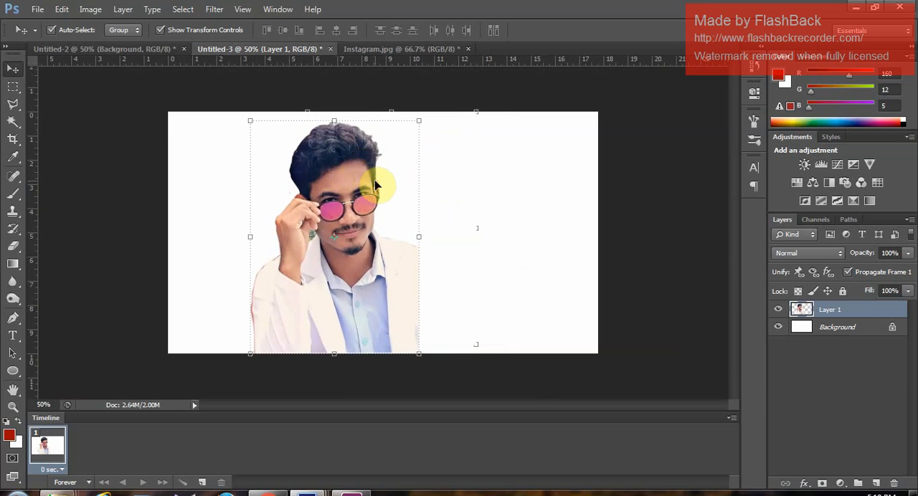
- Scale the cut-out up to about 102.6% to fit the canvas height, and move it right of the canvas centre
left_click_drag(419, 121, 424, 119)
key("Up")
key("Up")
key("Up")
key("Up")
key("Up")
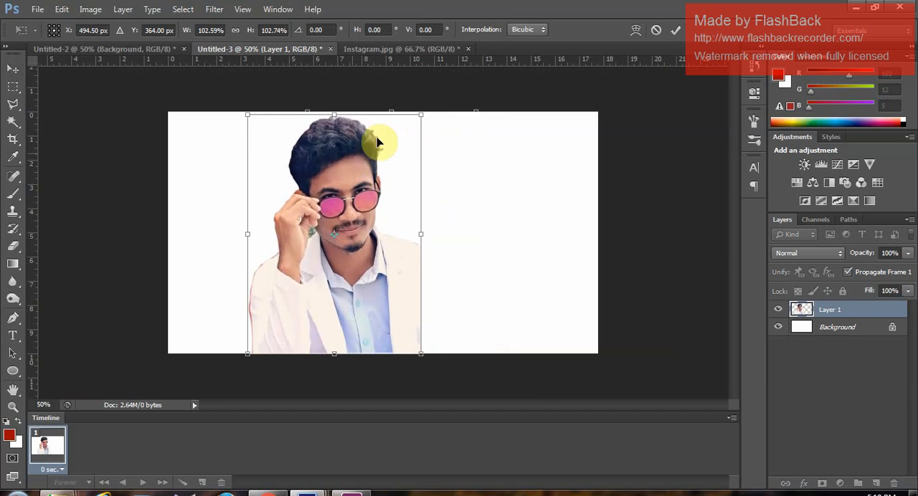
left_click(676, 34)
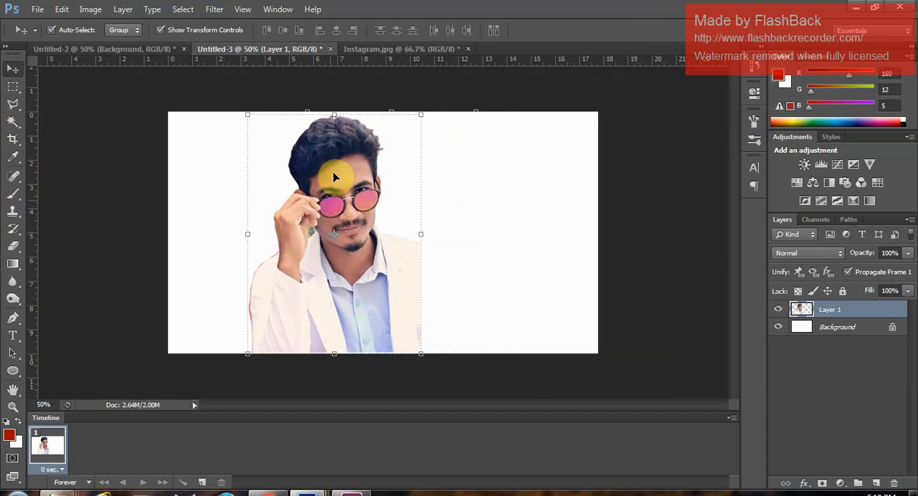
left_click_drag(333, 175, 420, 179)
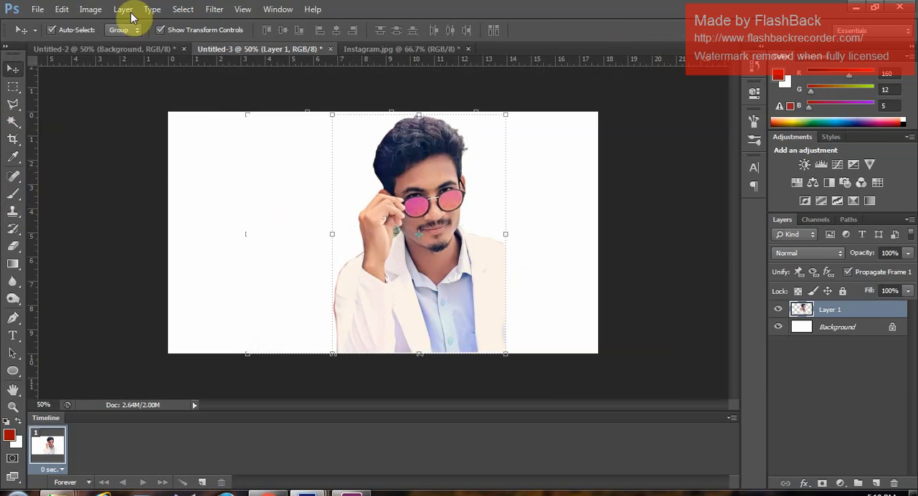
- Apply a Brightness/Contrast adjustment to the cut-out with brightness 74 and contrast 9
left_click(91, 10)
mouse_move(111, 46)
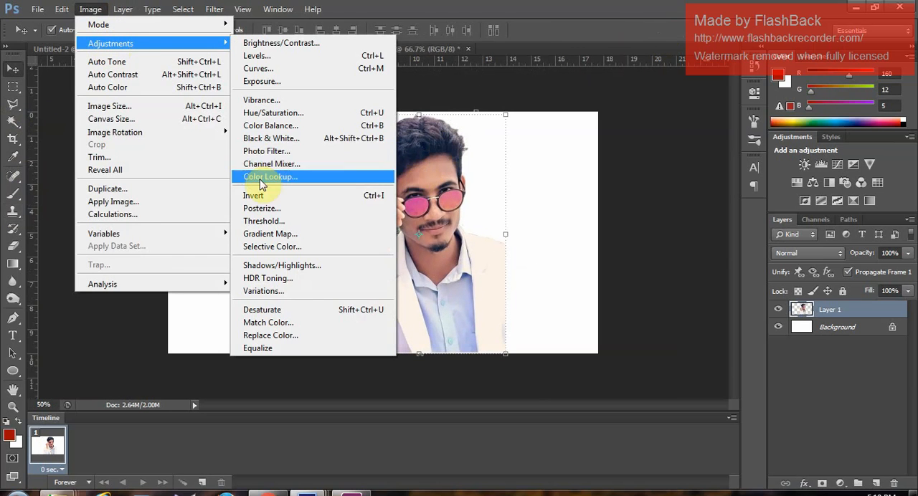
left_click(271, 43)
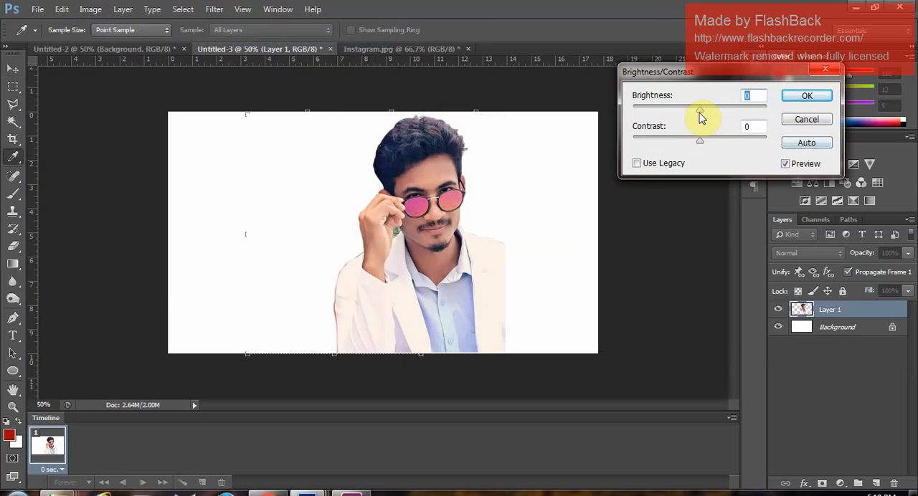
left_click_drag(723, 117, 731, 111)
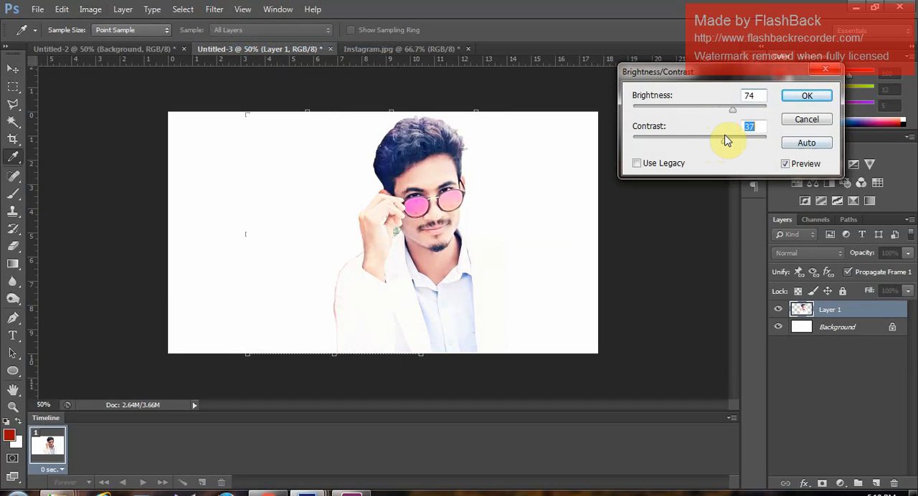
left_click(803, 98)
key("v")
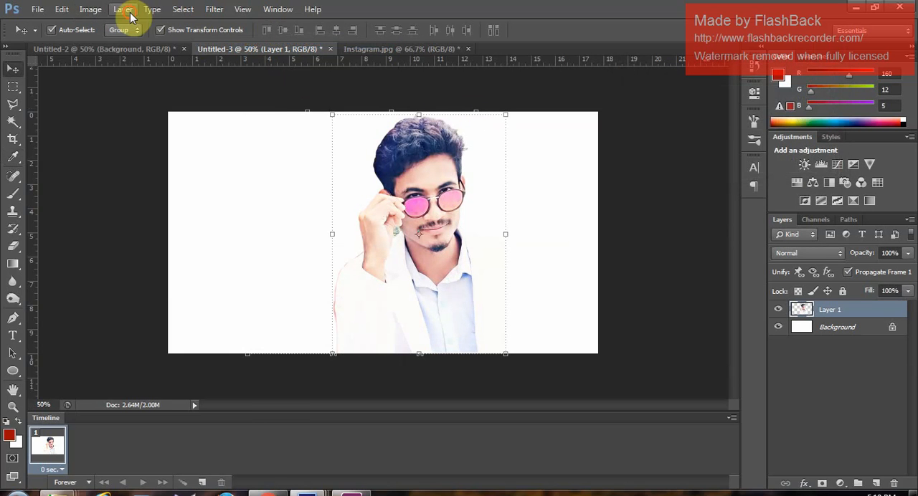
- Apply a Hue/Saturation adjustment to the cut-out with hue +9, saturation +7 and lightness -2
left_click(123, 10)
left_click(129, 11)
left_click(91, 9)
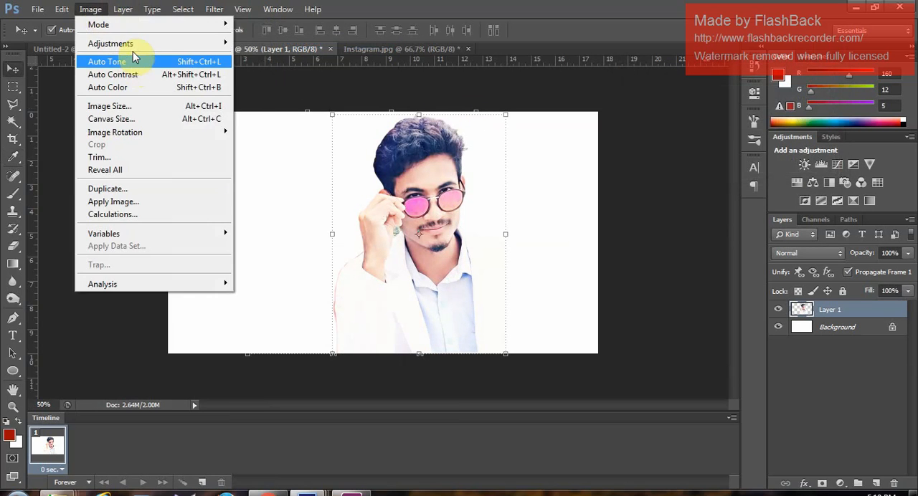
mouse_move(133, 45)
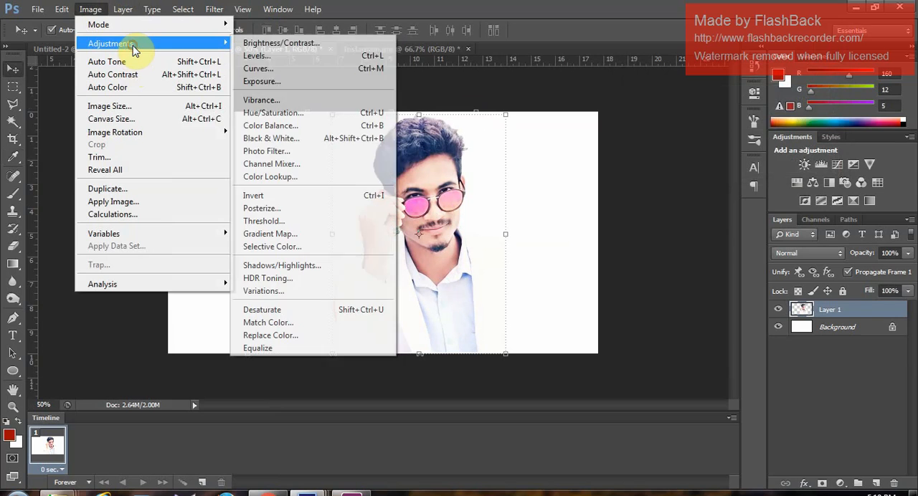
left_click(275, 115)
left_click_drag(663, 151, 675, 156)
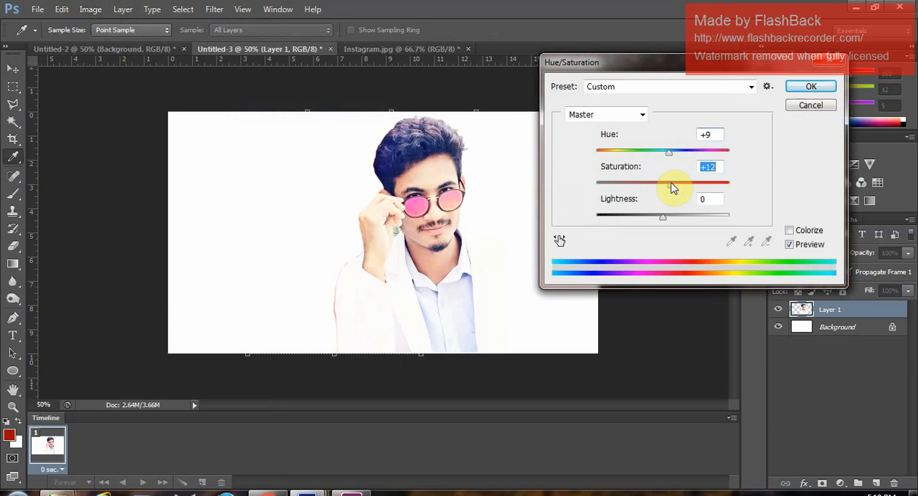
left_click_drag(664, 225, 663, 222)
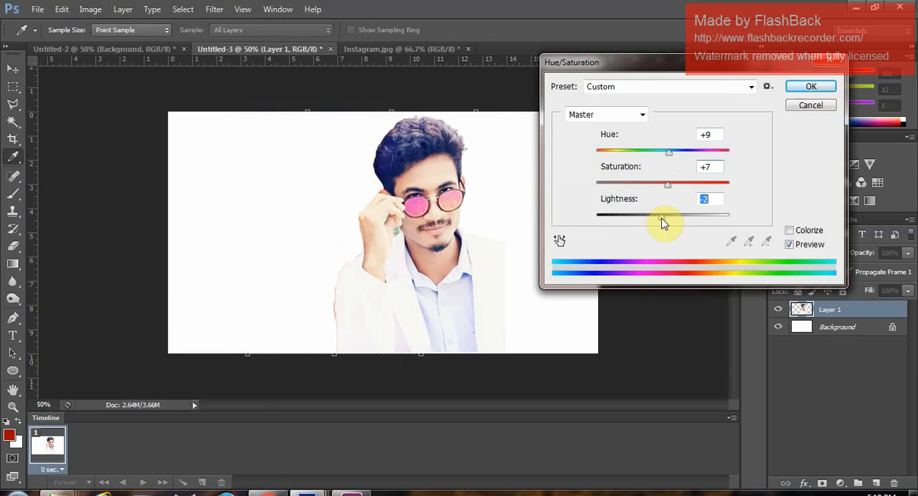
left_click(810, 87)
key("v")
- Turn the cut-out into a pure black-and-white image using a Threshold adjustment at level 169
left_click(84, 13)
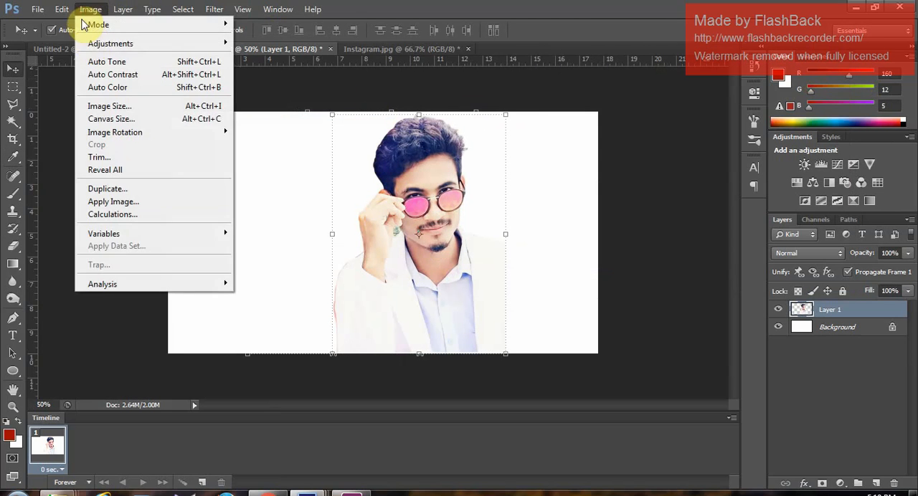
mouse_move(93, 46)
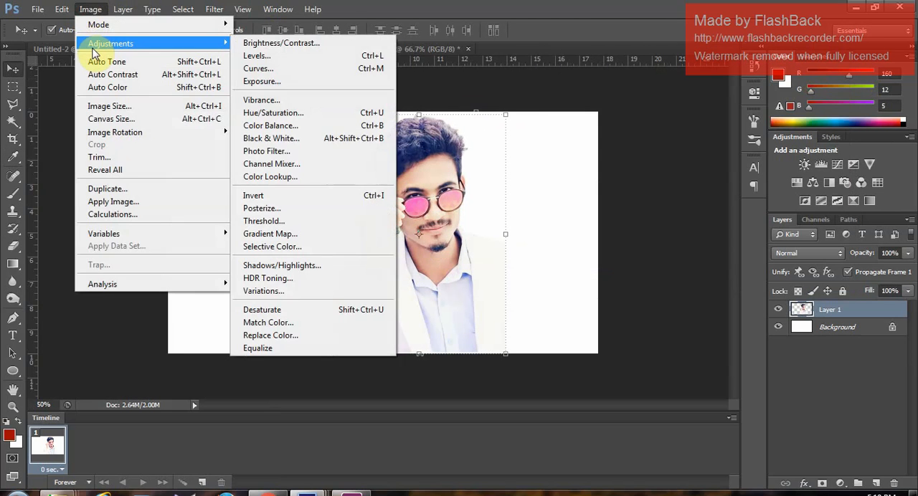
left_click(262, 221)
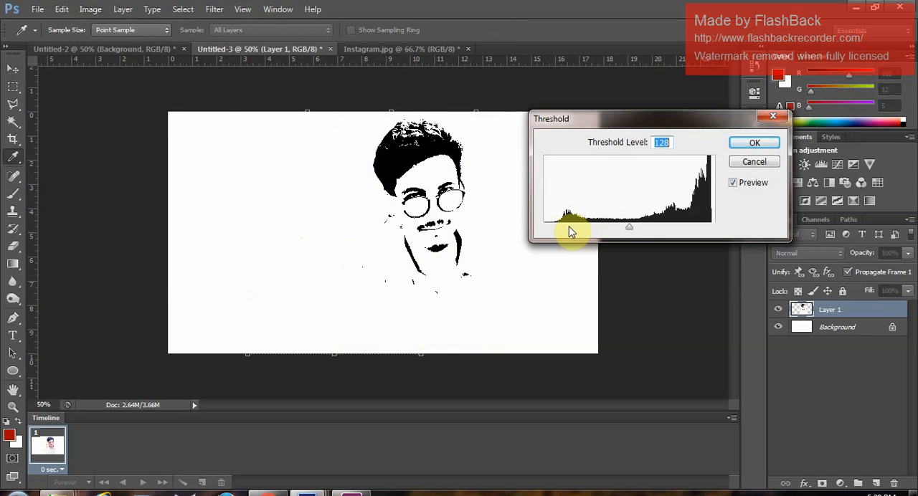
left_click_drag(628, 228, 660, 230)
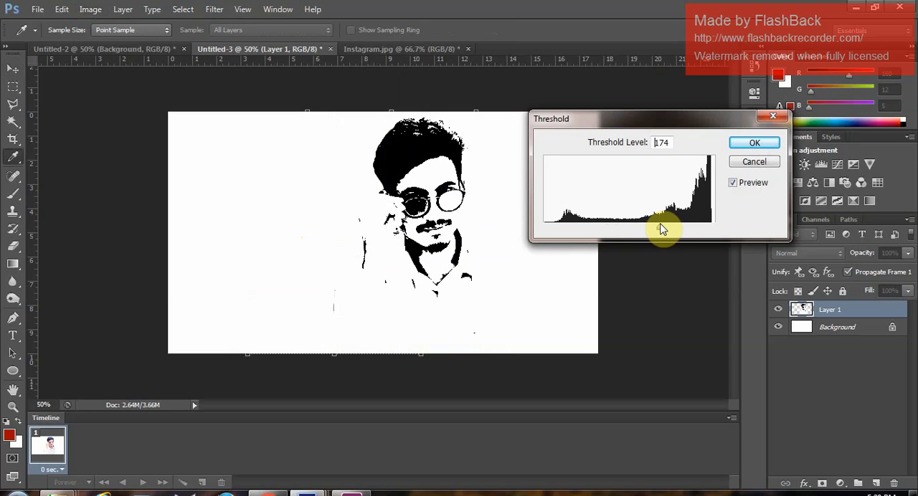
left_click_drag(662, 229, 656, 228)
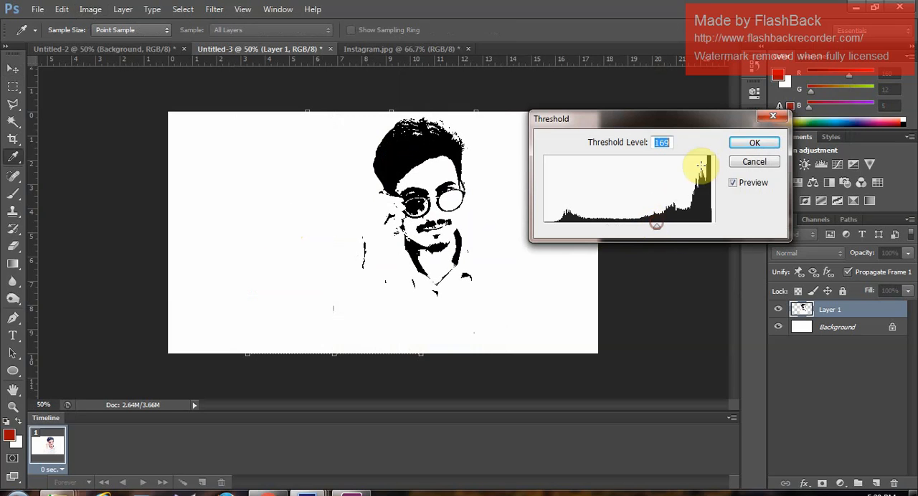
left_click(760, 143)
key("v")
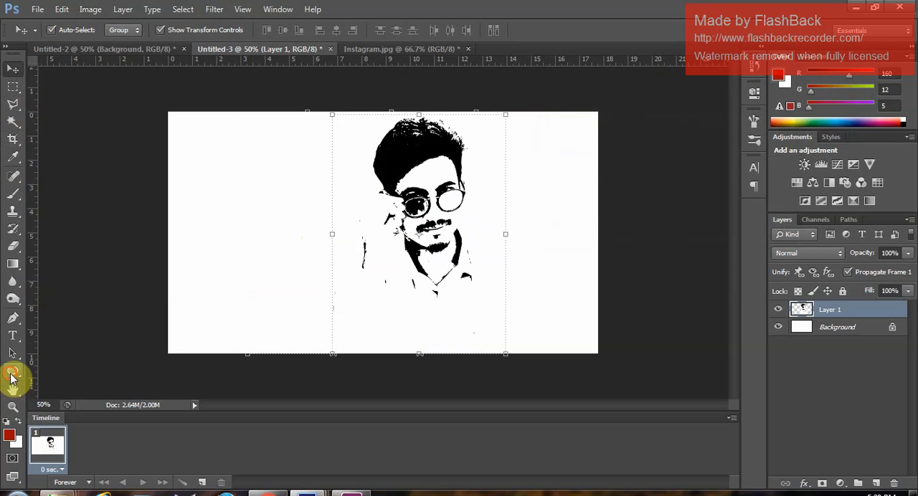
- Draw an ellipse about 572 by 728 px over the portrait and set its fill to none
left_click(13, 370)
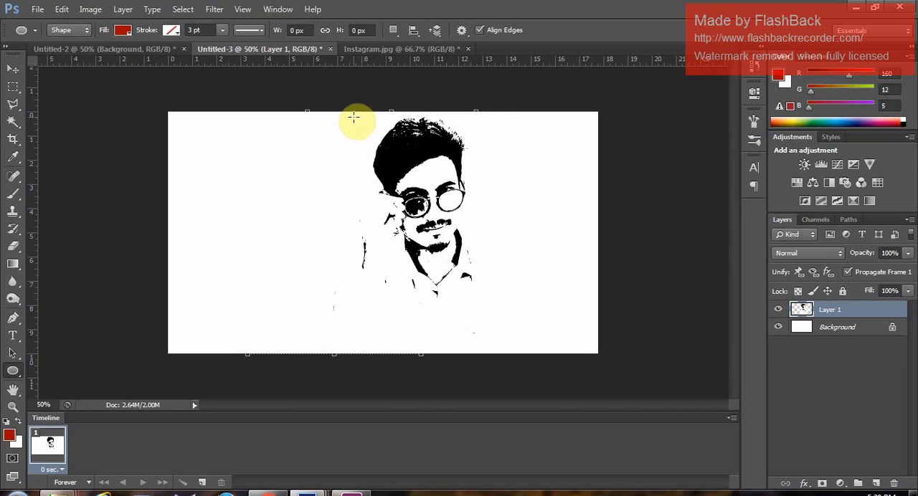
left_click_drag(355, 115, 543, 350)
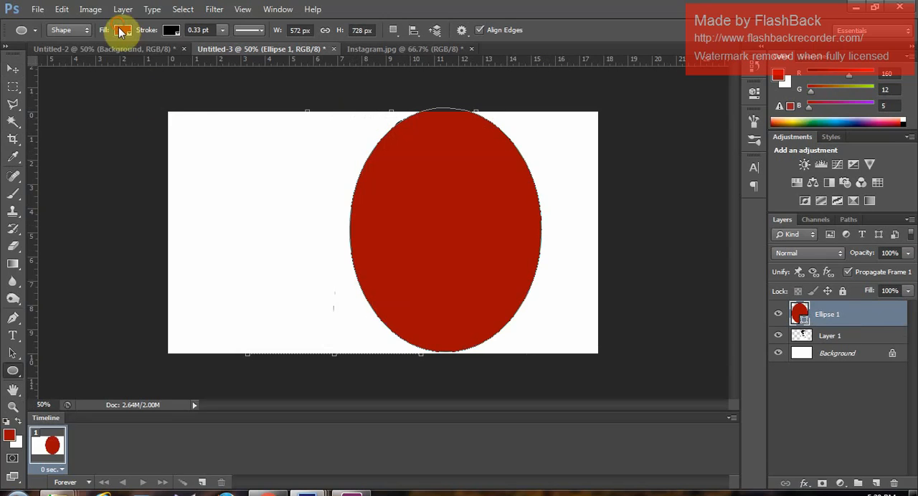
left_click(122, 30)
left_click(66, 58)
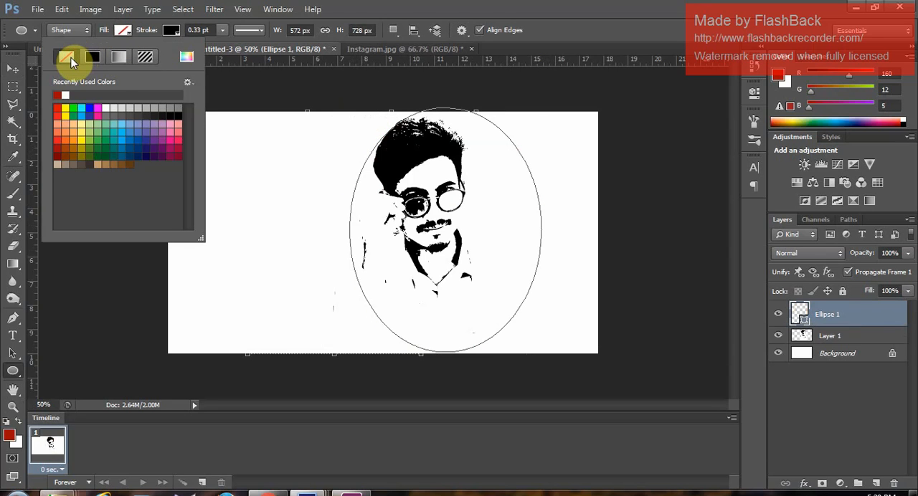
- Set the ellipse's stroke width to about 5.53 pt, keeping the solid line style
left_click(264, 34)
left_click(264, 34)
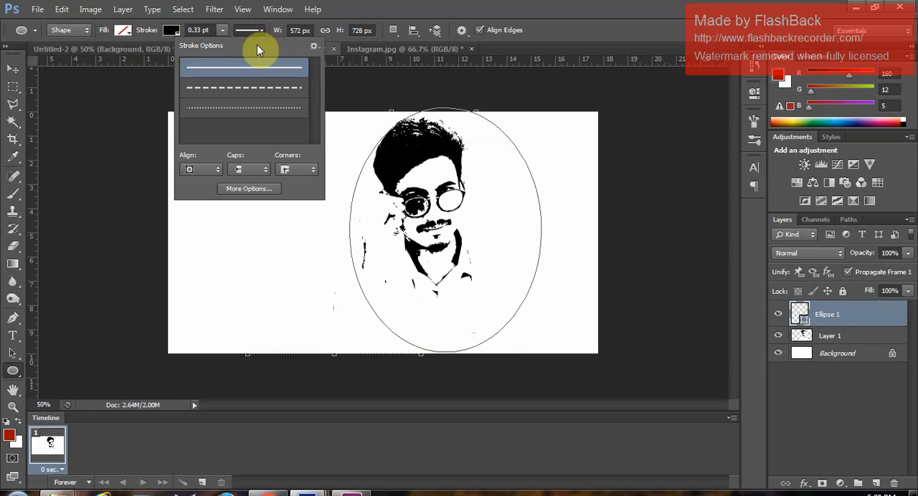
left_click(222, 31)
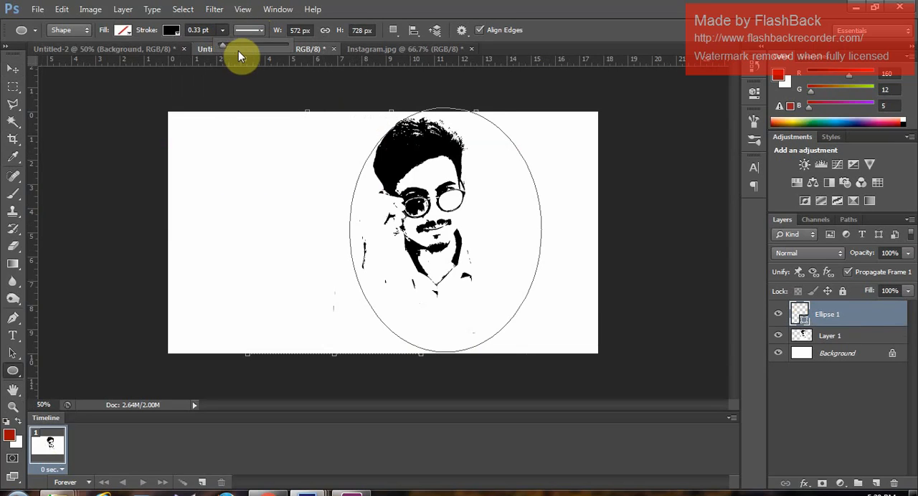
left_click_drag(226, 46, 234, 45)
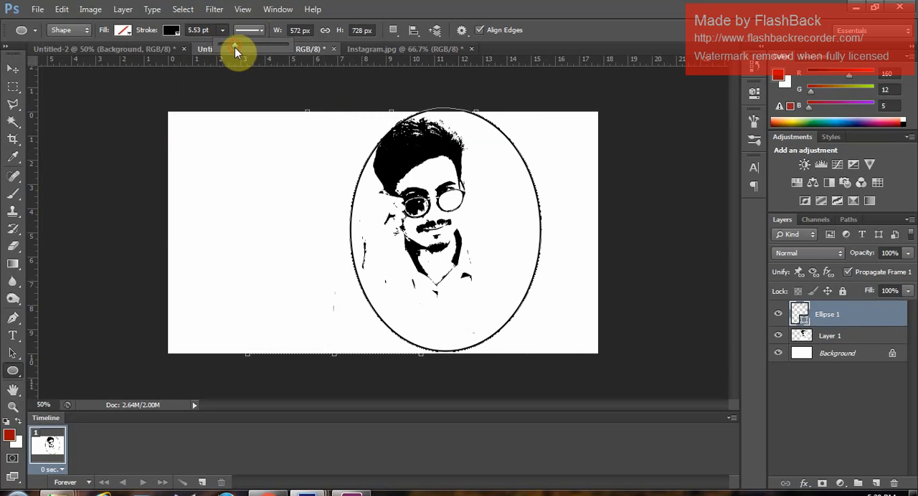
- Move the ellipse left around the portrait and scale it to about 95.8% width and 95.6% height
left_click(13, 68)
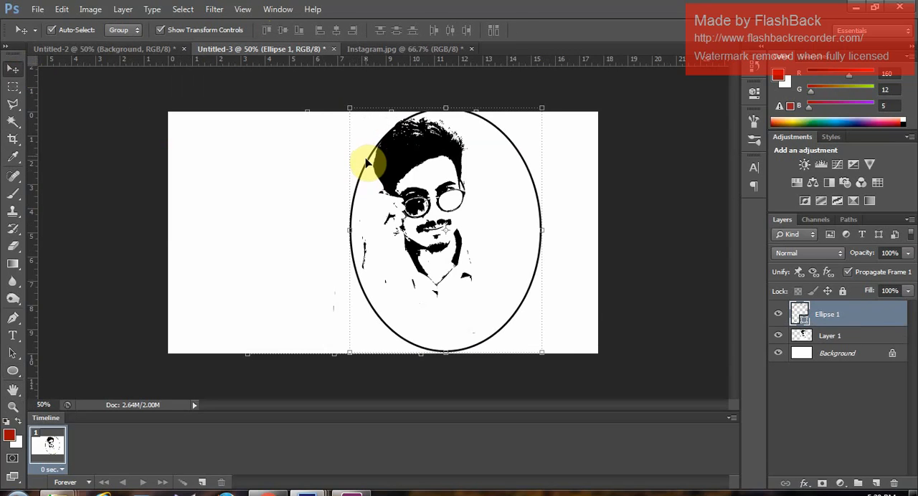
left_click_drag(359, 184, 340, 184)
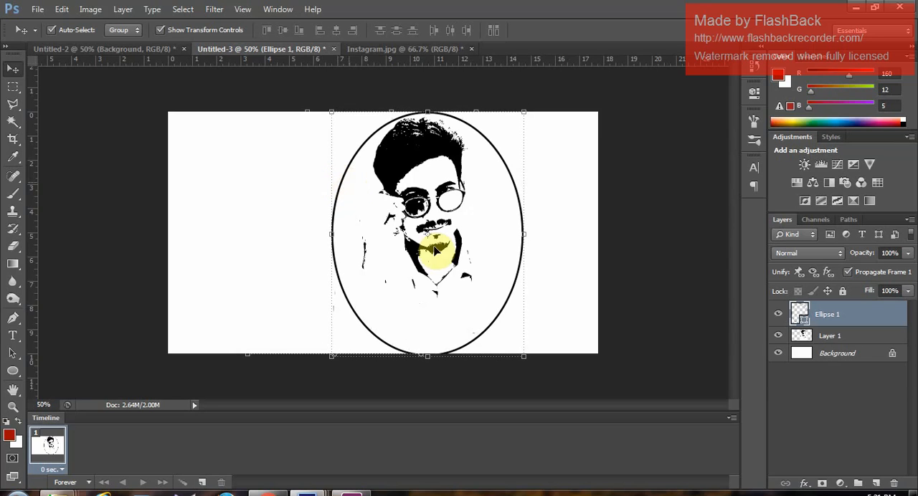
left_click_drag(527, 360, 518, 349)
- Nudge the ellipse to X 756 px and Y 350 px, apply the transform and deselect it
key("Down")
key("Down")
key("Down")
key("Down")
key("Down")
key("Down")
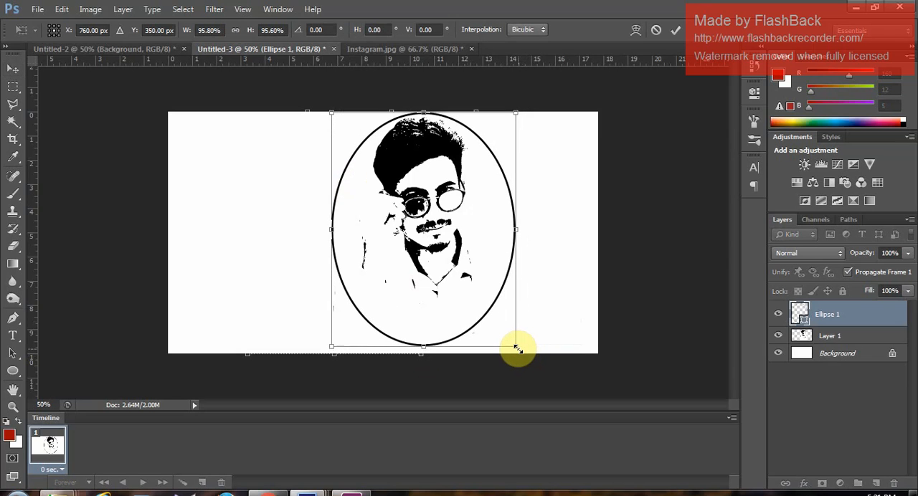
key("Up")
key("Up")
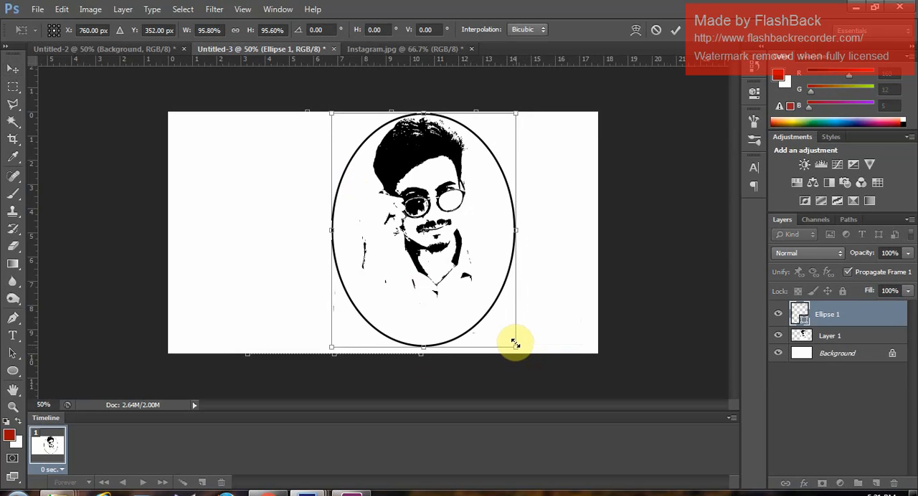
key("Left")
key("Left")
key("Left")
key("Left")
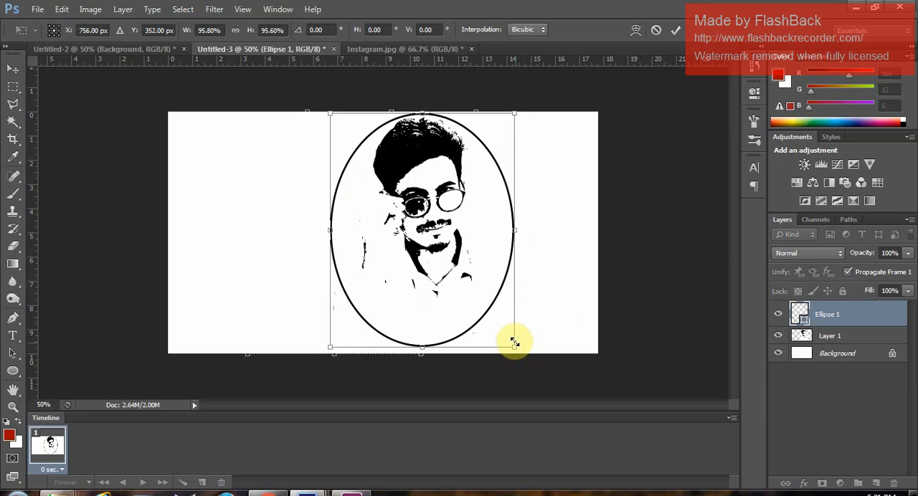
key("Up")
key("Up")
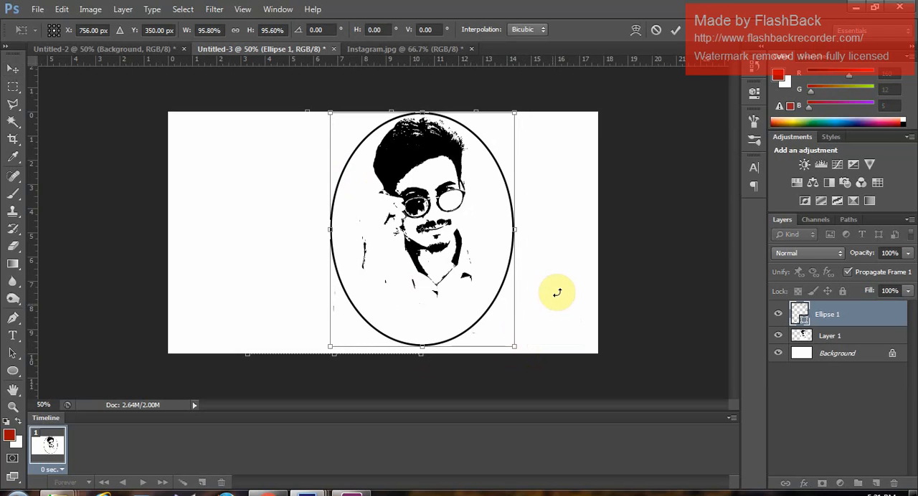
left_click(675, 30)
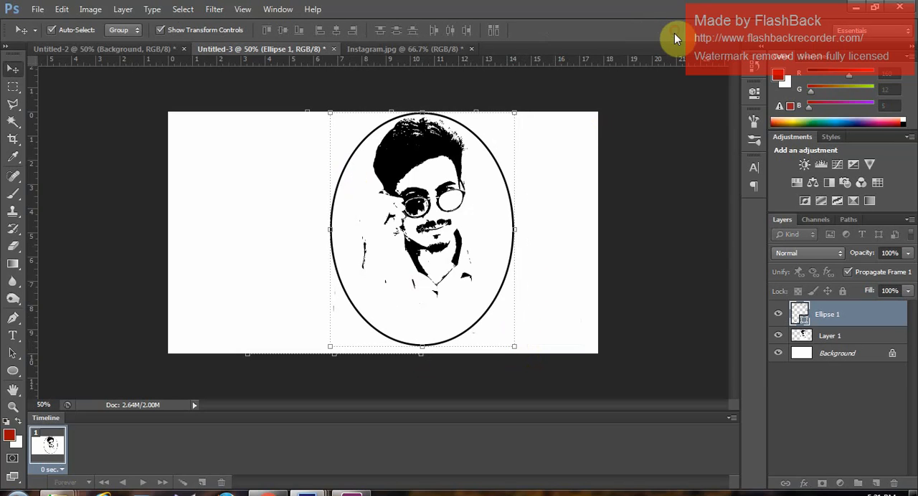
left_click(547, 158)
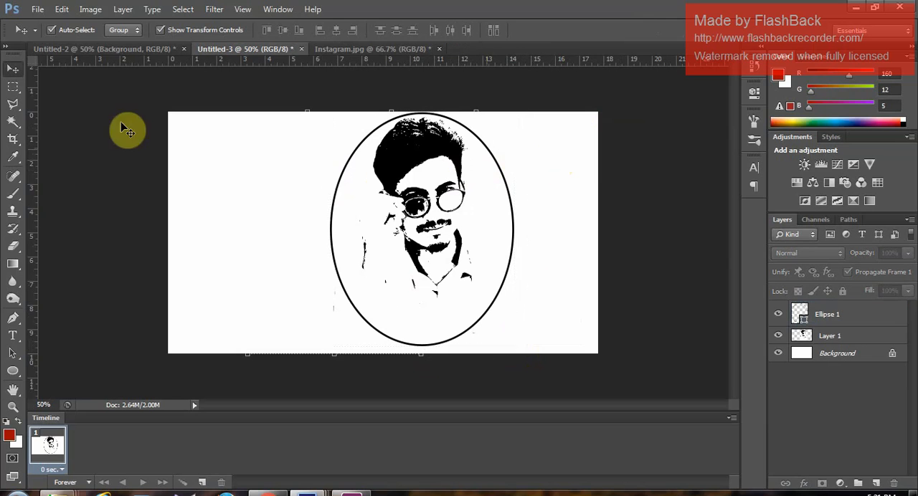
- Crop away the empty canvas on both sides of the oval, leaving a narrow margin around it
left_click(13, 139)
left_click_drag(162, 222, 245, 214)
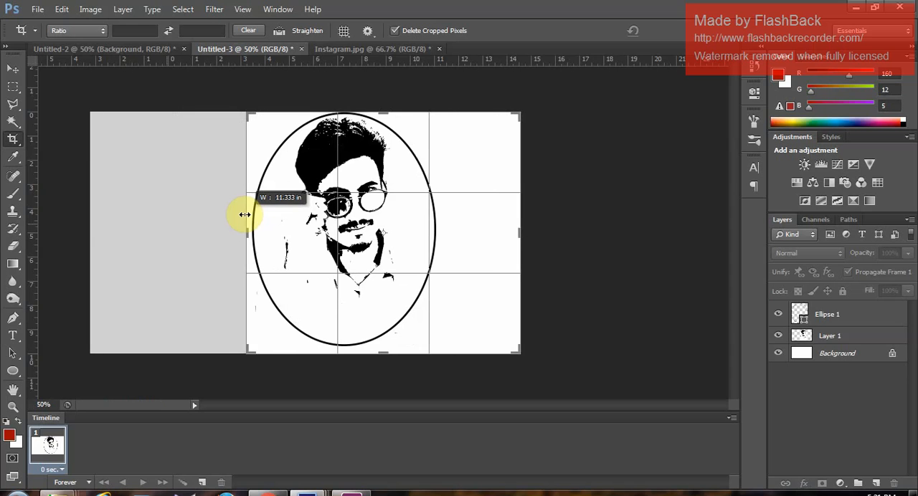
left_click_drag(520, 241, 485, 242)
left_click(676, 31)
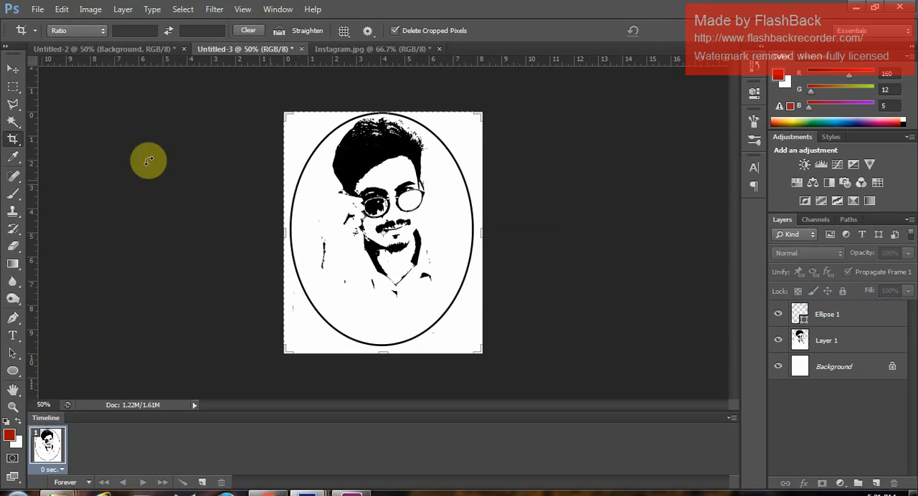
- Add a new empty layer above the Ellipse 1 layer
left_click(12, 69)
left_click(407, 188)
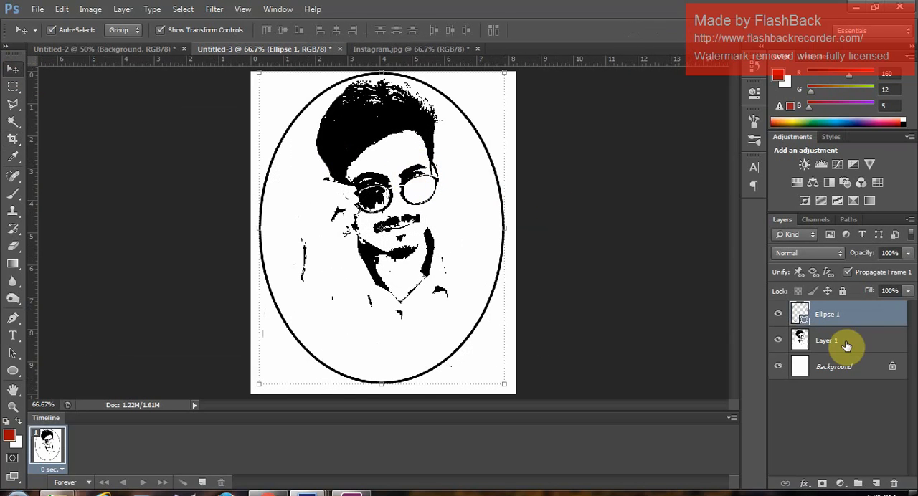
left_click(846, 346)
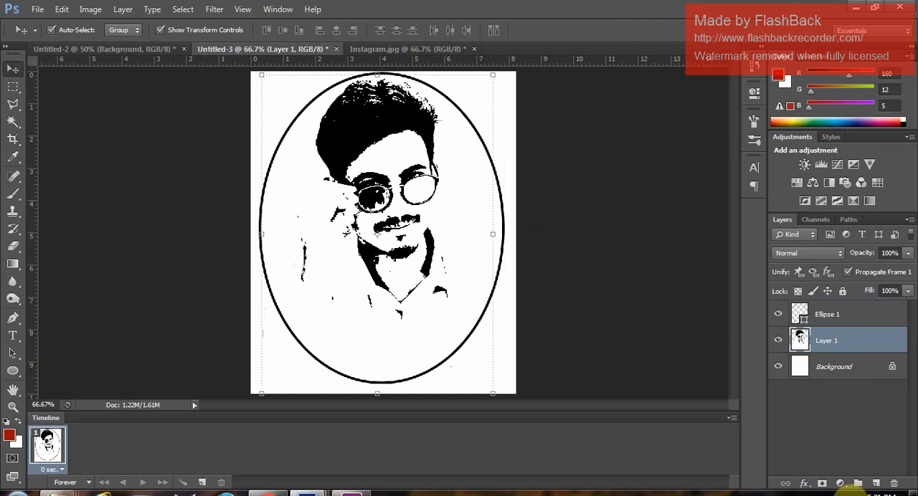
left_click(826, 318)
left_click(878, 484)
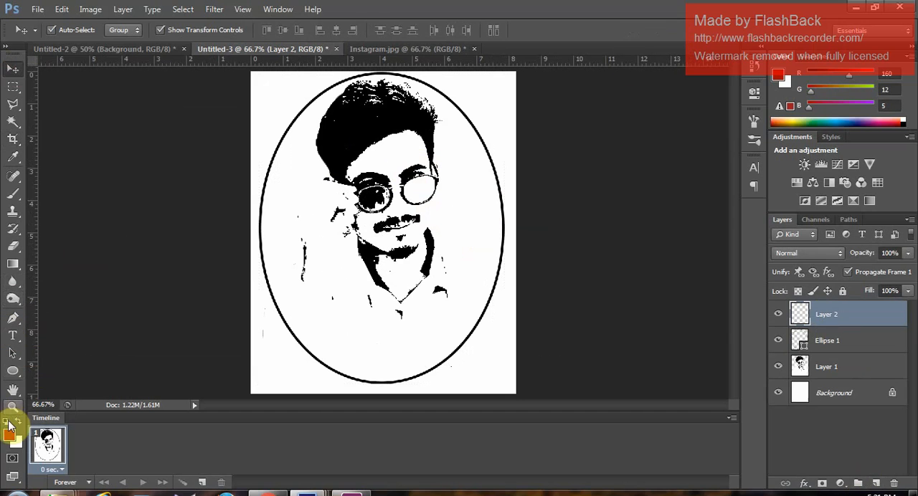
- Set the foreground colour to pink #e93ea7 for the Brush tool
left_click(13, 193)
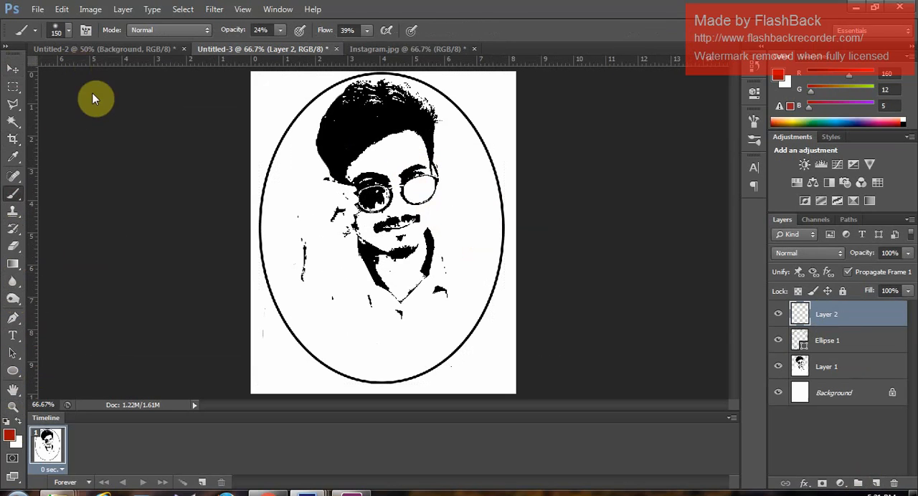
left_click(10, 435)
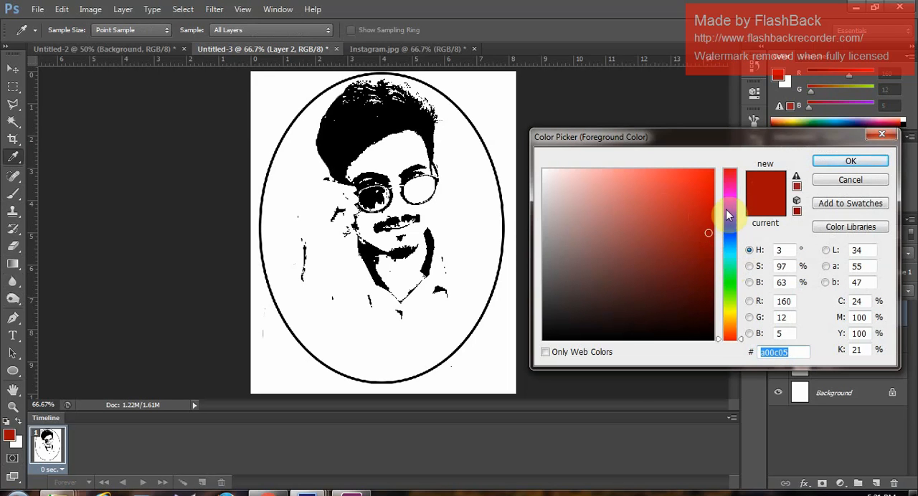
left_click_drag(729, 194, 731, 246)
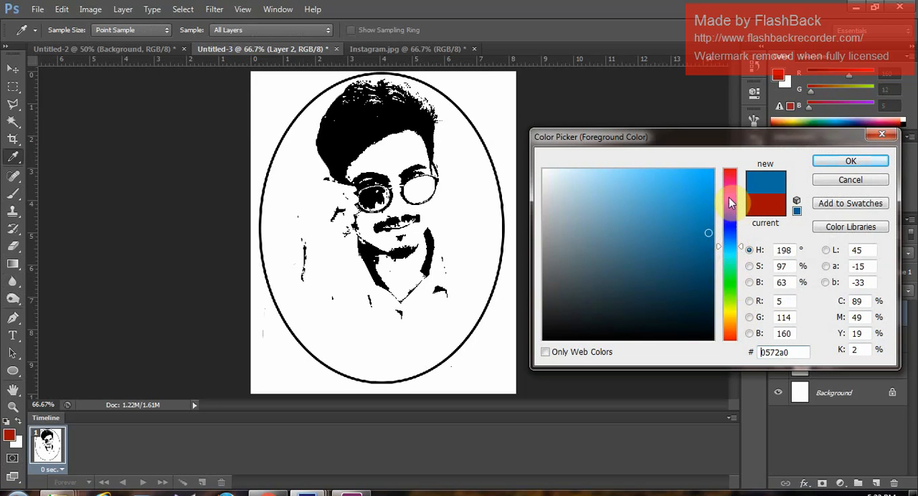
left_click_drag(729, 197, 727, 187)
left_click(668, 183)
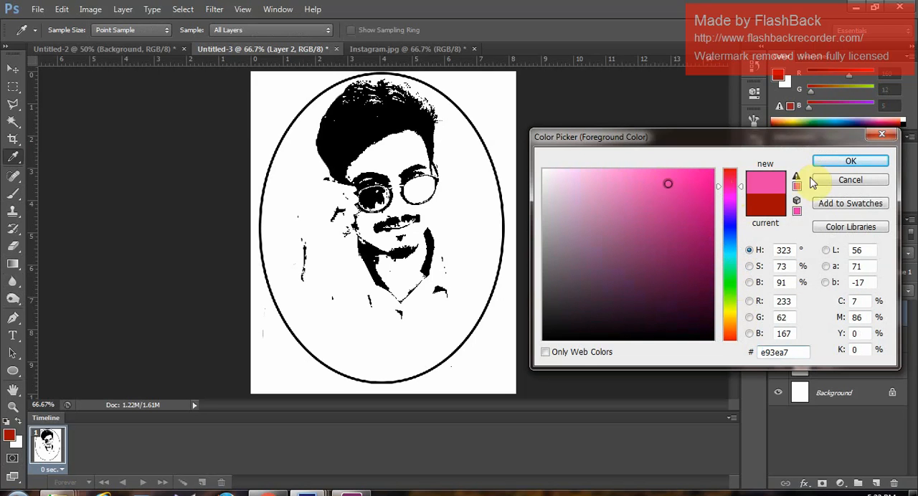
left_click(850, 162)
key("b")
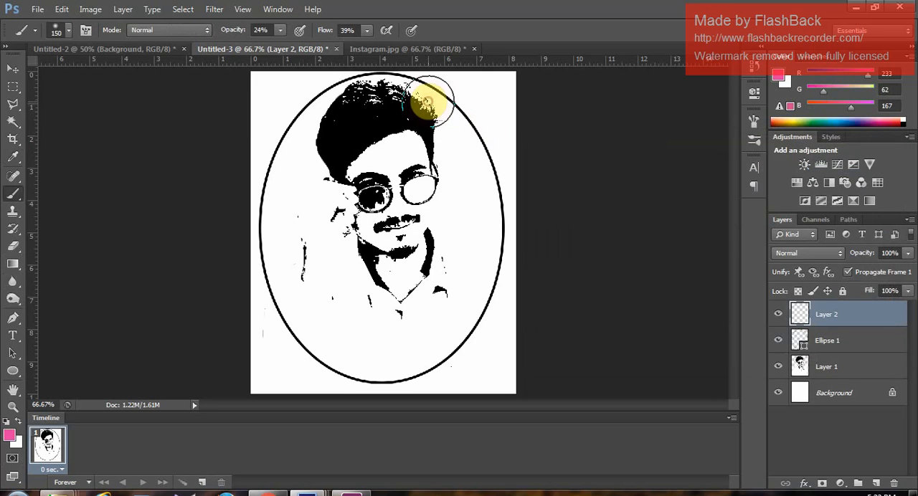
- Set the brush opacity and flow to 100% and paint a soft pink spot over the hair's upper right edge
left_click_drag(431, 100, 435, 107)
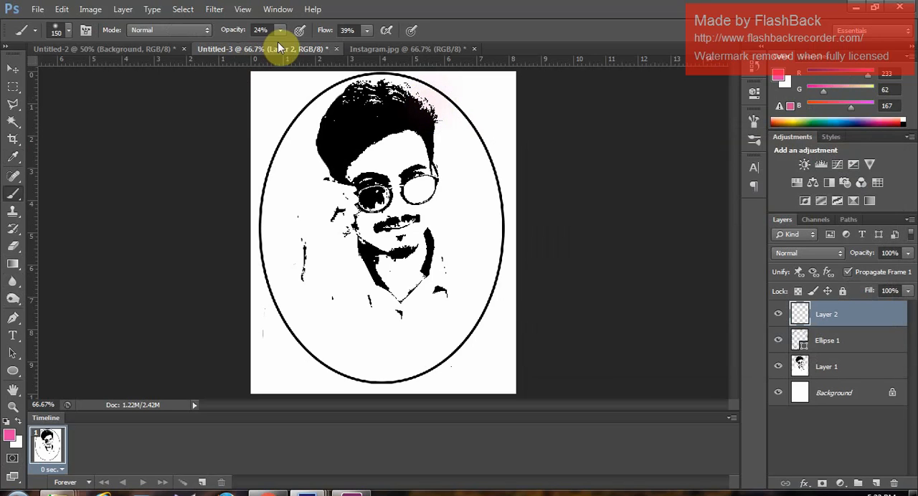
key("ctrl+z")
left_click_drag(279, 45, 432, 51)
left_click(368, 31)
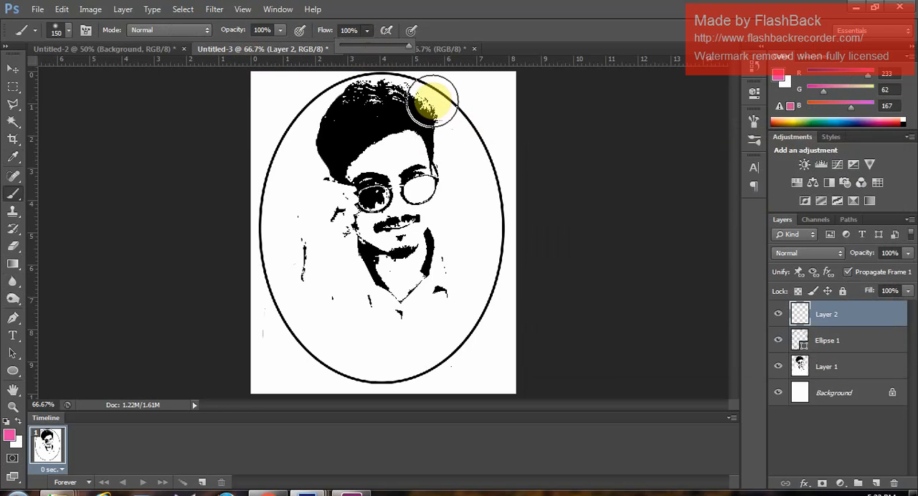
left_click_drag(424, 100, 421, 86)
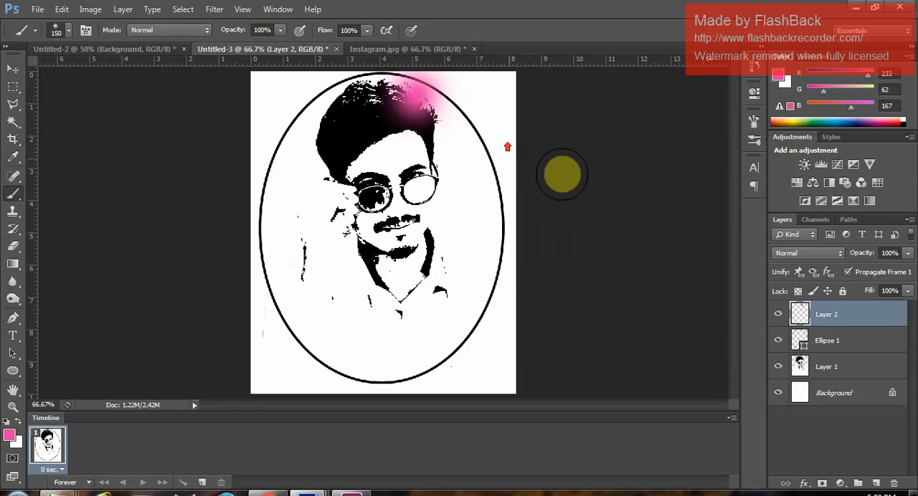
- Enlarge the pink spot on Layer 2 to about 188% width, spreading it over the hair and the top of the oval
key("ctrl+minus")
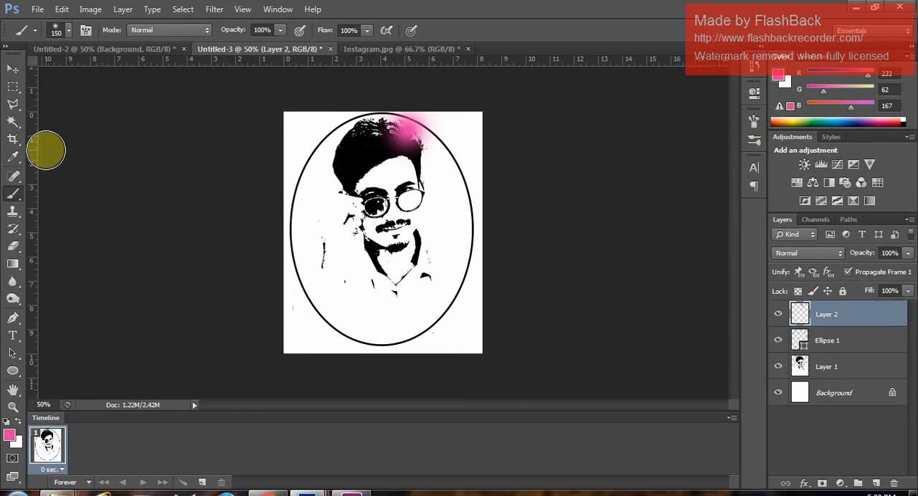
left_click(13, 69)
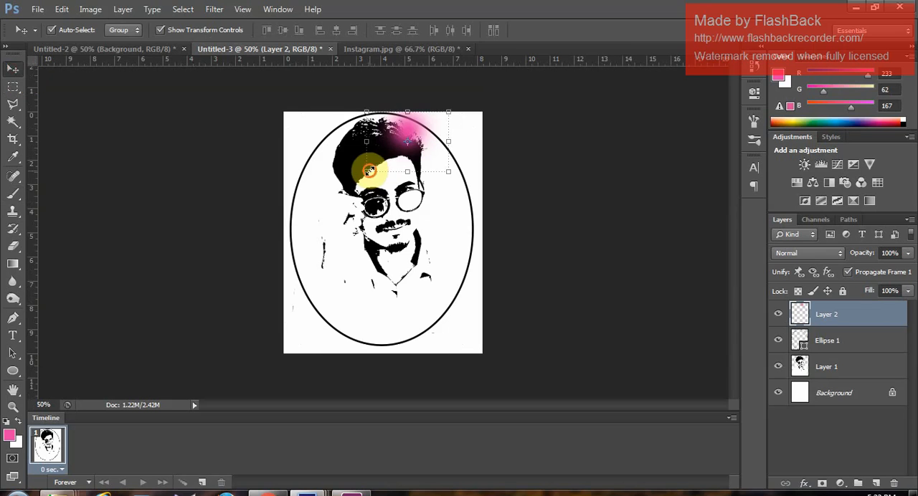
left_click_drag(364, 170, 347, 185)
left_click_drag(448, 113, 482, 94)
left_click_drag(341, 94, 326, 88)
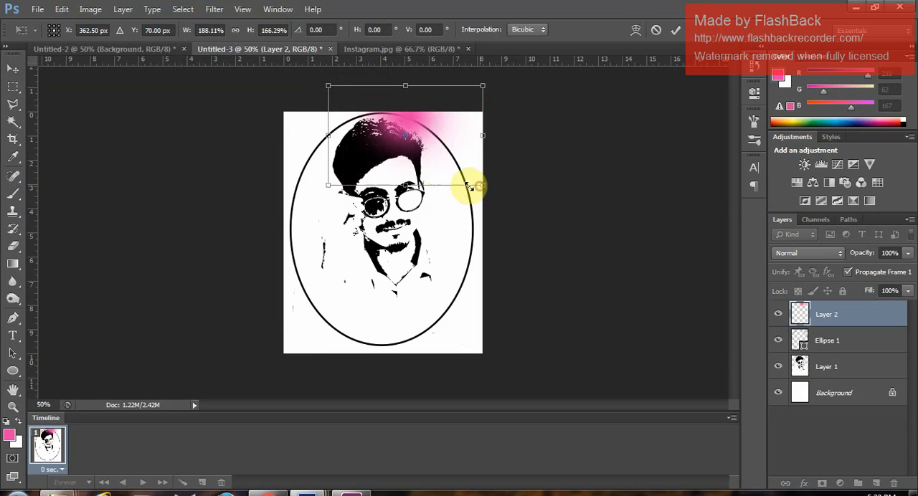
mouse_move(482, 185)
left_mouse_down()
mouse_move(470, 186)
mouse_move(483, 189)
left_mouse_up()
left_click(676, 30)
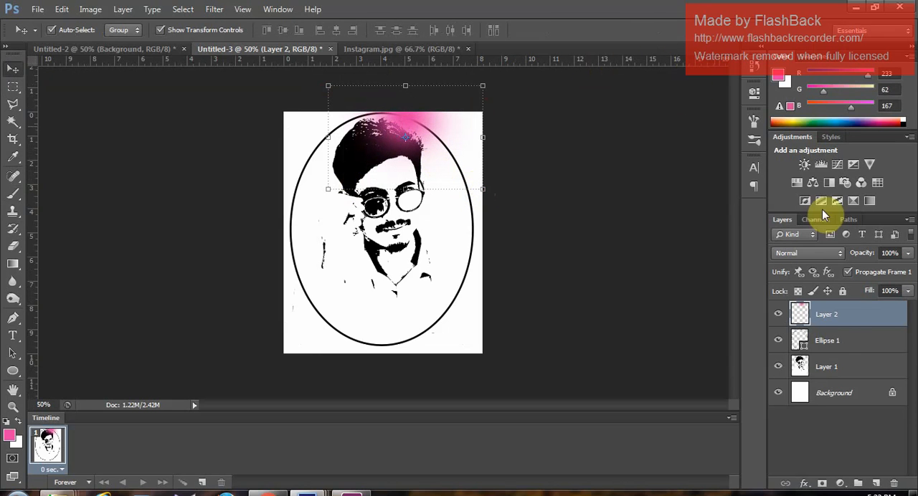
- Set Layer 2's blend mode to Screen and enlarge the pink spot to about 115% width and 113% height
left_click(816, 262)
left_click(793, 109)
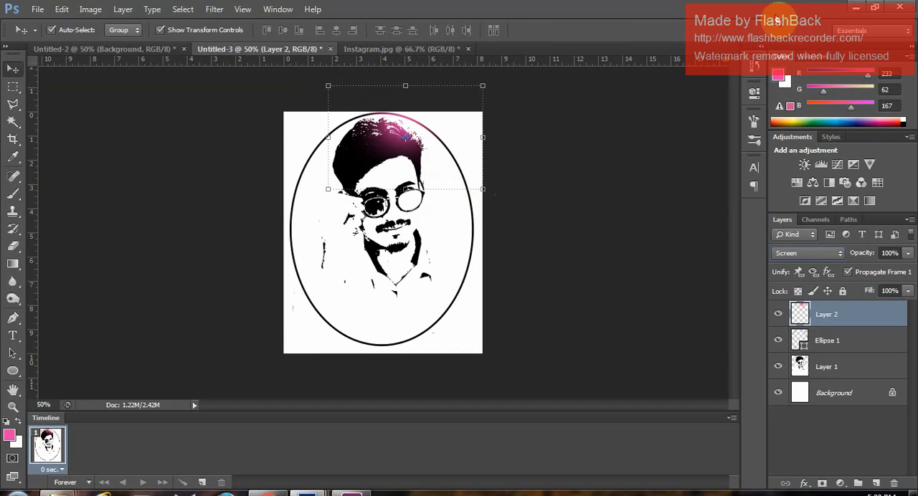
left_click_drag(483, 189, 497, 202)
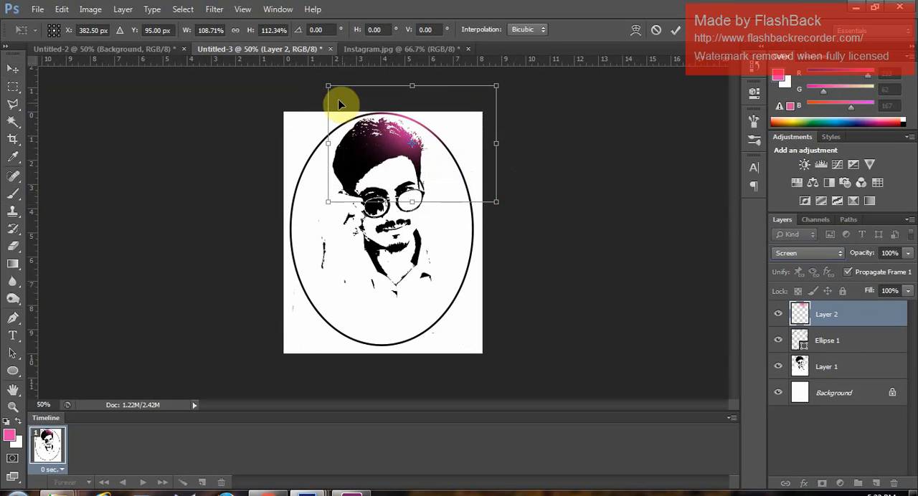
left_click_drag(328, 86, 317, 85)
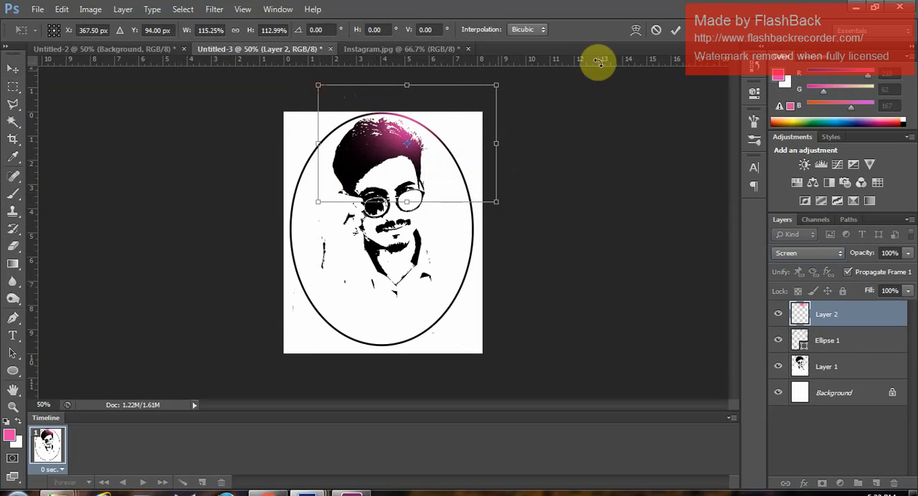
left_click(675, 30)
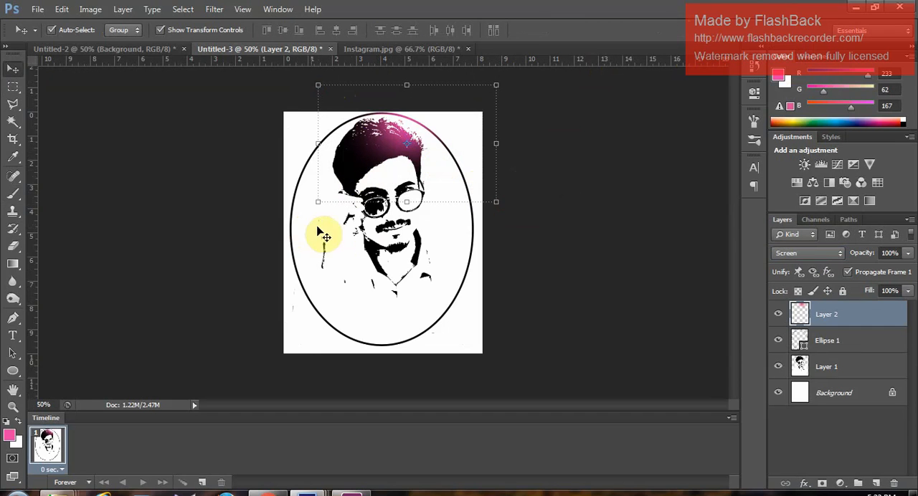
- Set the brush colour to light blue #63baf6 and paint over the hair's left edge and the adjacent oval outline
left_click(14, 196)
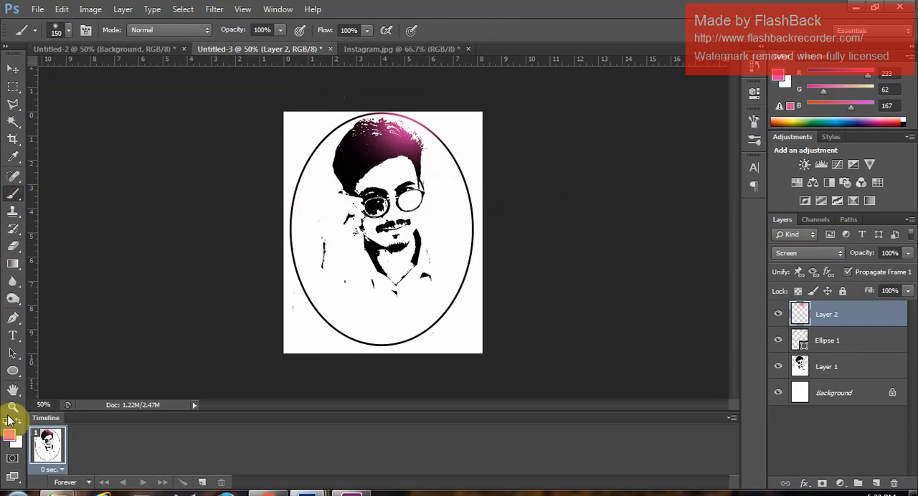
left_click(9, 436)
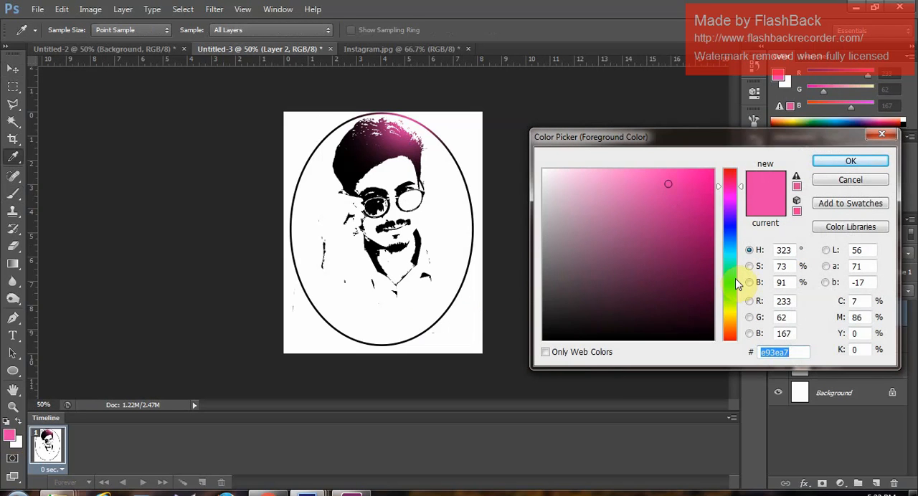
left_click(728, 277)
left_click_drag(729, 258, 729, 243)
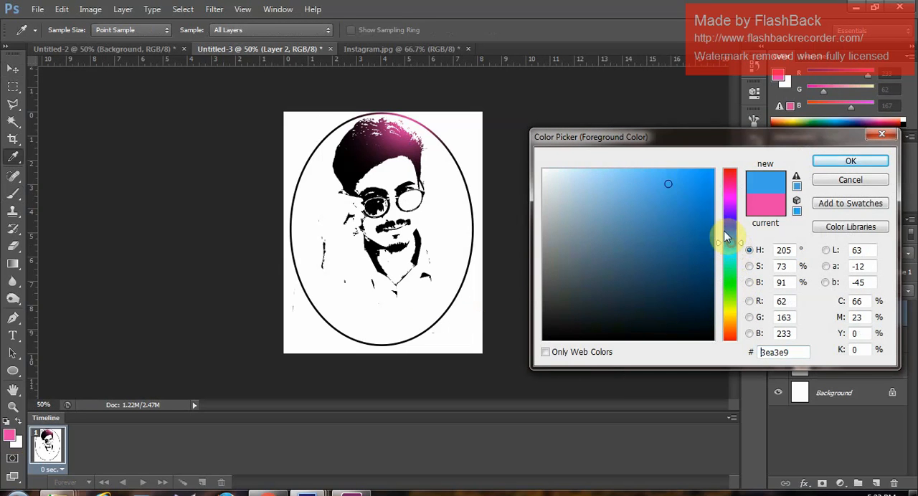
left_click(682, 172)
left_click(645, 176)
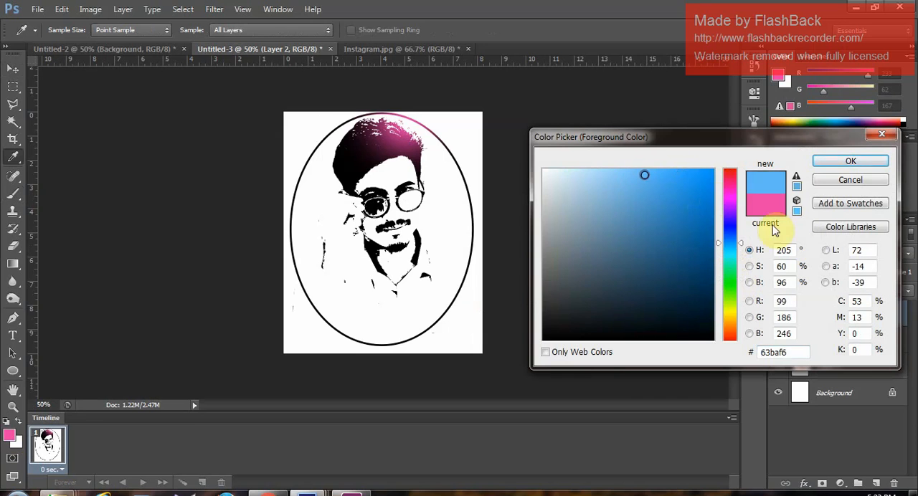
left_click(841, 162)
key("b")
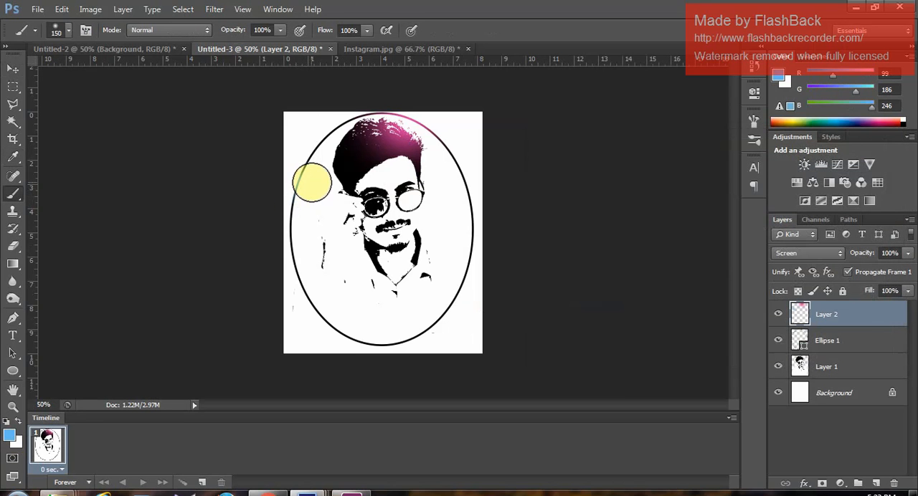
mouse_move(316, 180)
left_mouse_down()
mouse_move(302, 136)
mouse_move(321, 148)
mouse_move(318, 194)
left_mouse_up()
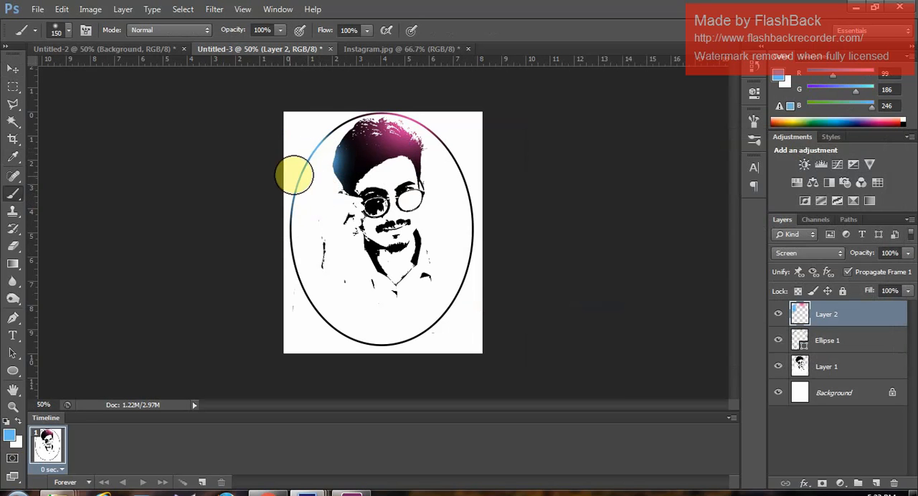
- Add the man's name as light blue 72 pt Kristen ITC text and centre it just below the collar inside the oval
left_click(12, 69)
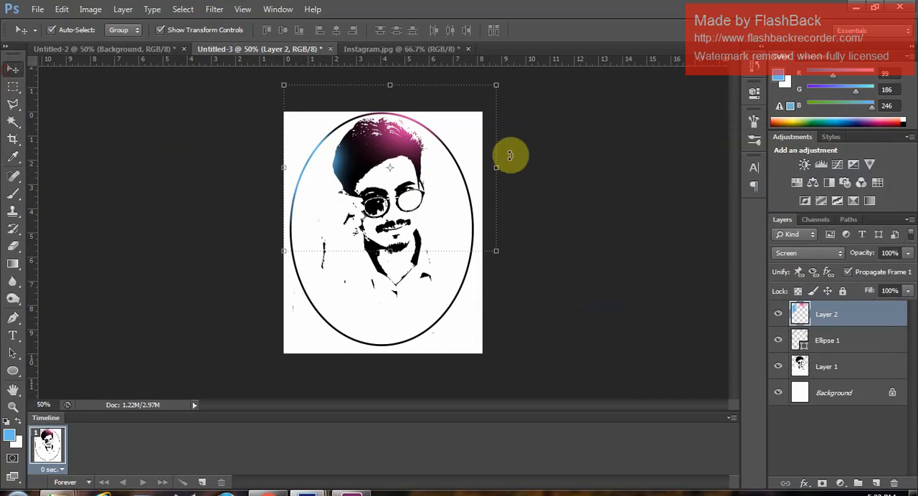
left_click(567, 265)
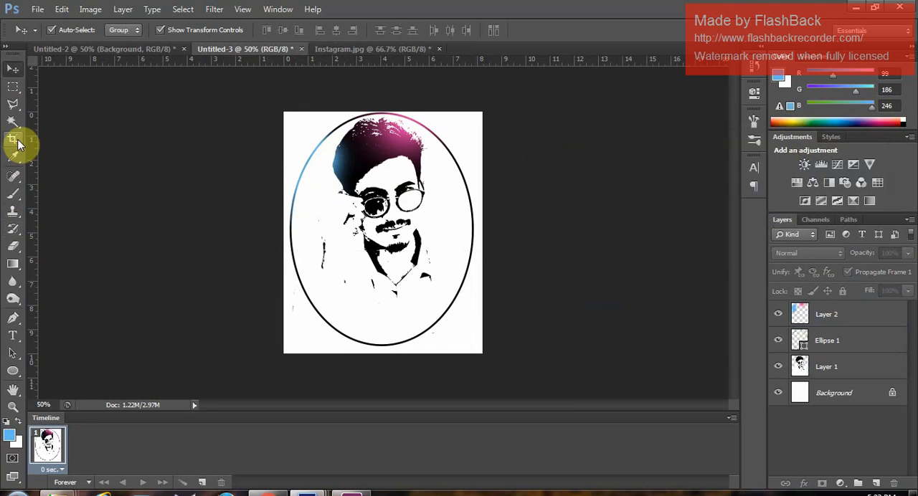
left_click(12, 335)
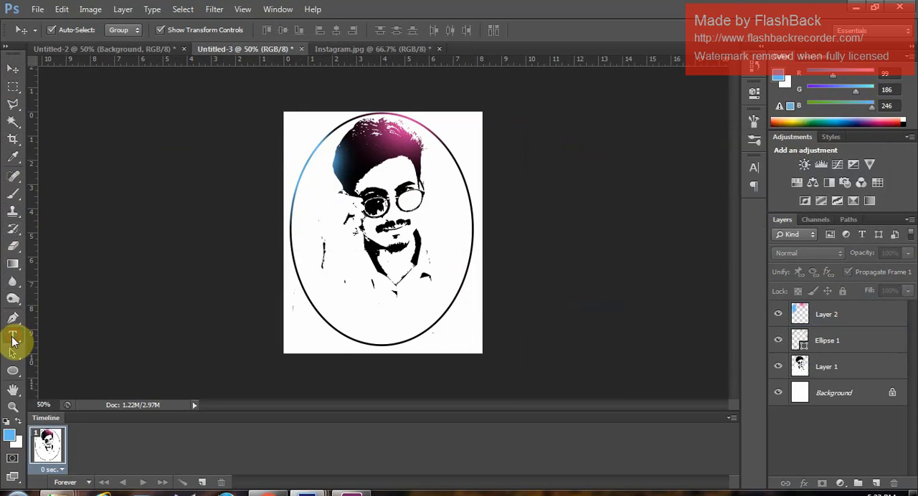
left_click(305, 313)
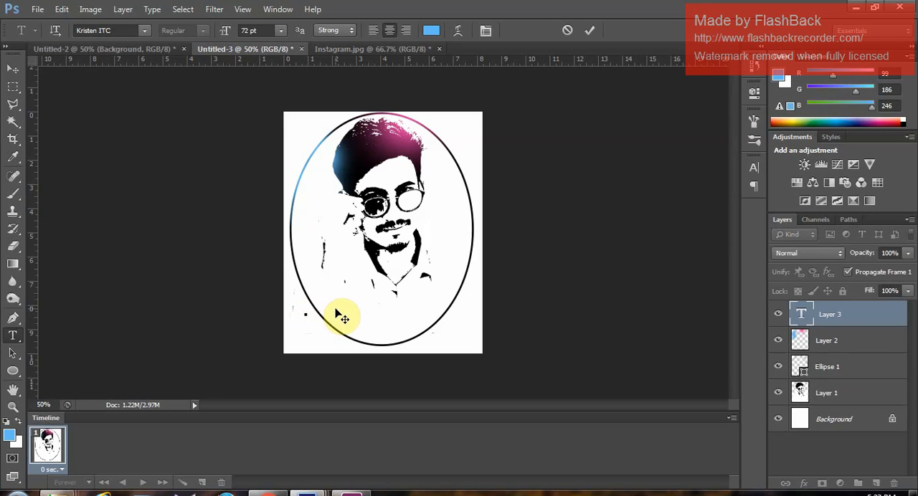
type("Chakr")
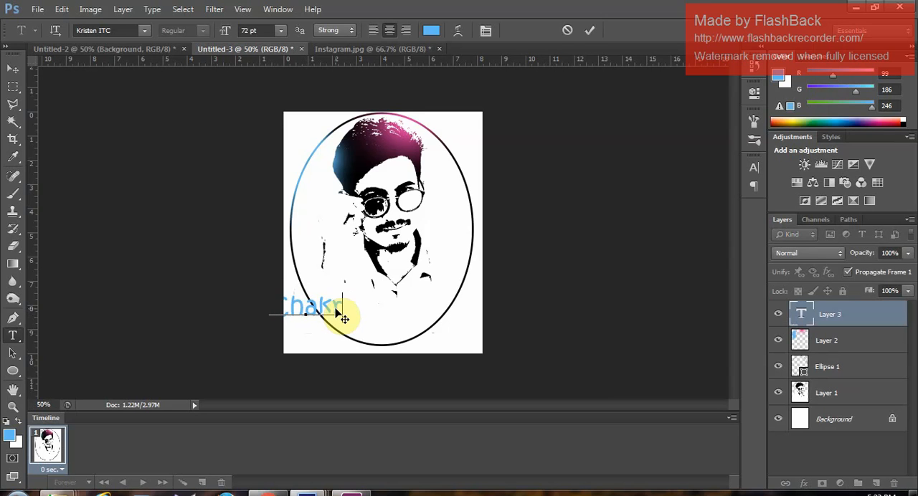
type("ade")
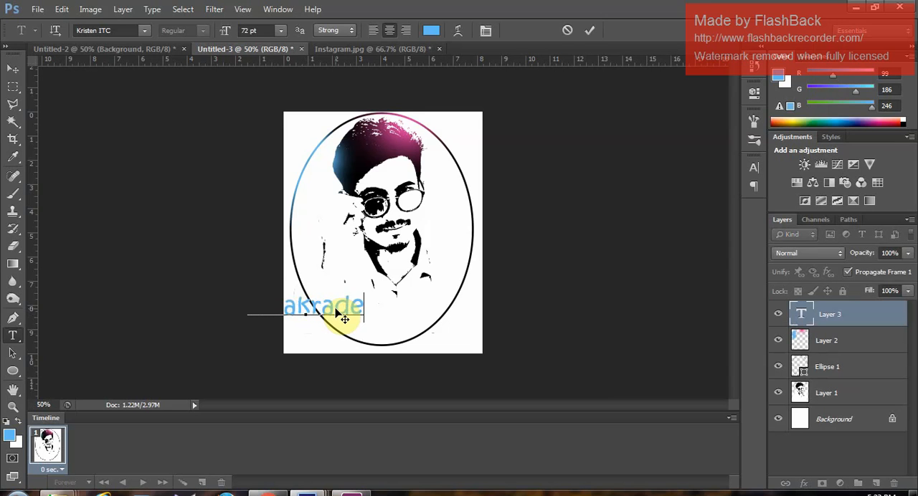
type("ep")
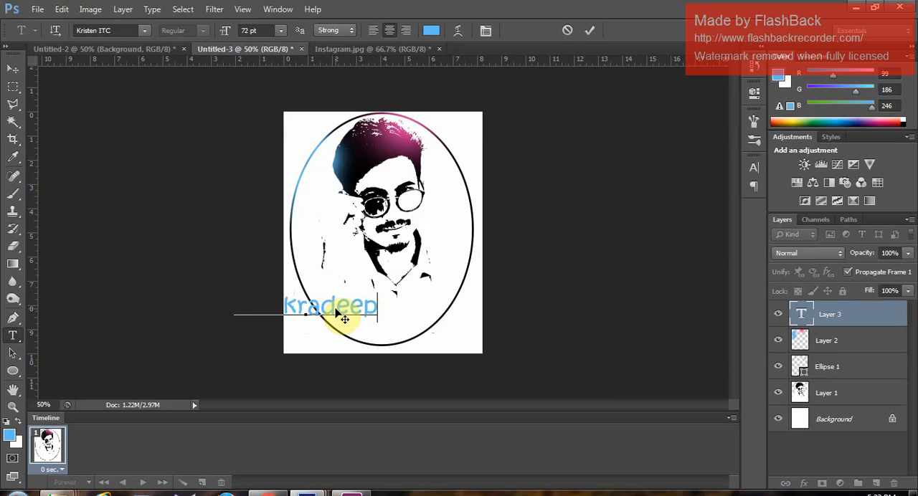
left_click(13, 69)
left_click_drag(330, 304, 406, 294)
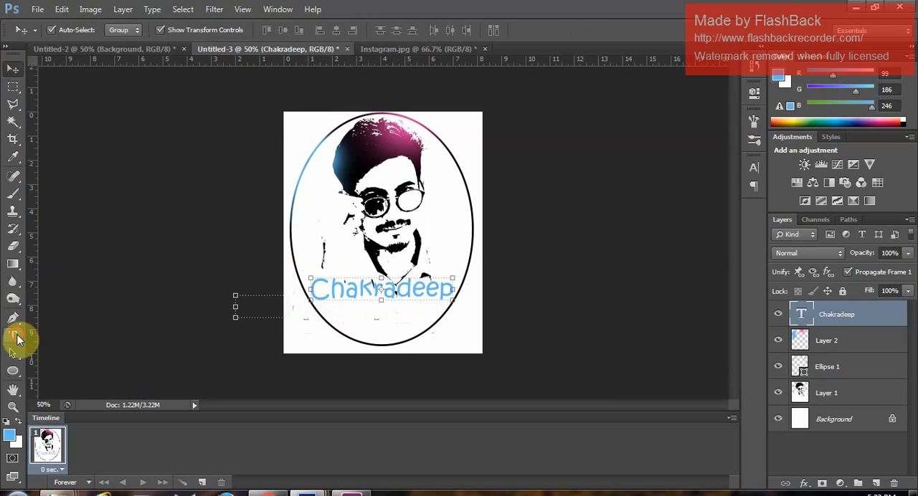
- Change the font of the name text to Matura MT Script Capitals
left_click(13, 335)
left_click(402, 310)
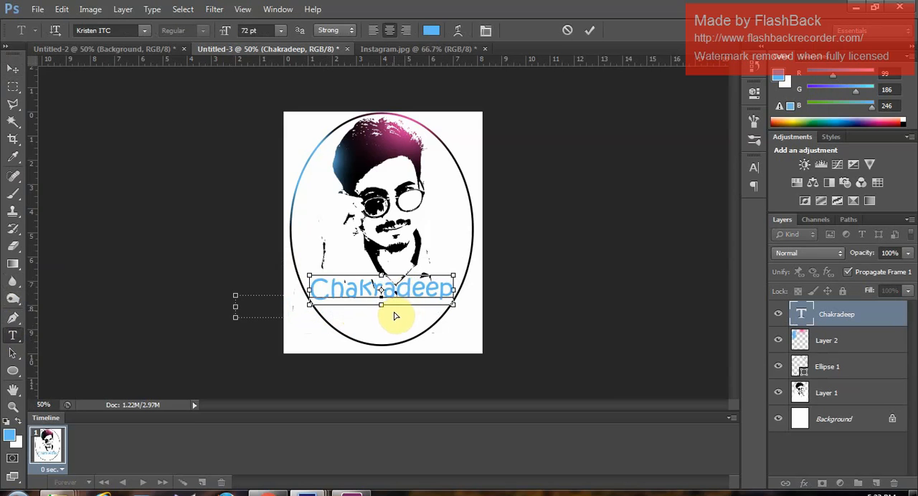
double_click(389, 308)
left_click(144, 32)
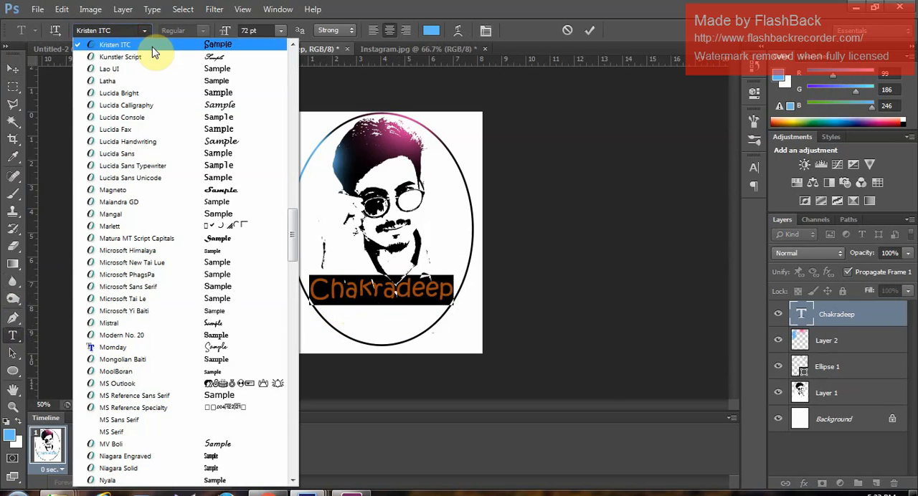
left_click(231, 299)
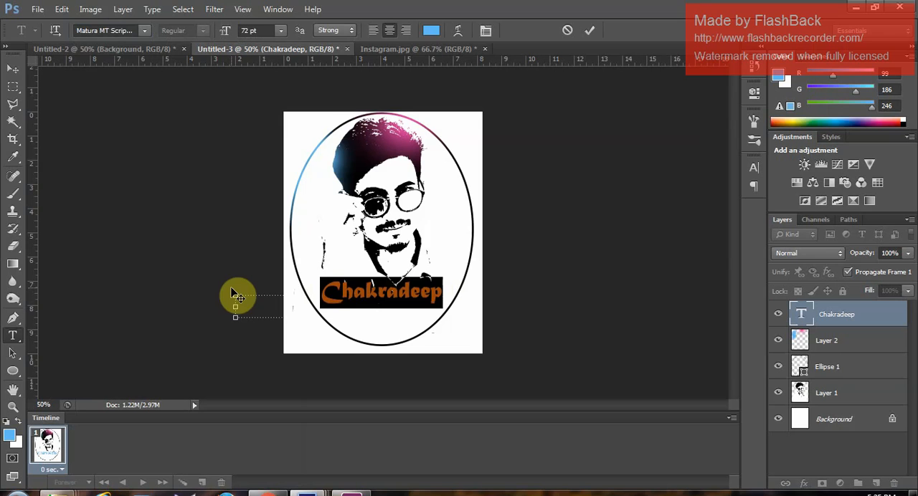
left_click(20, 66)
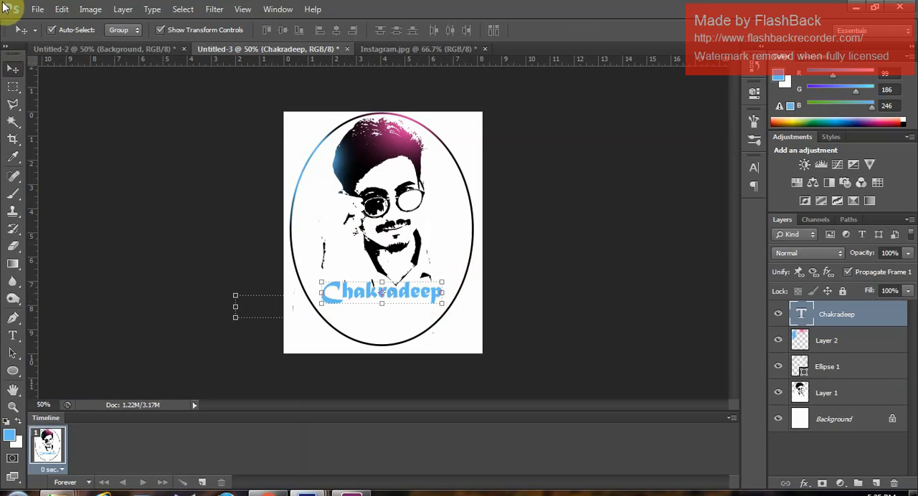
left_click(39, 9)
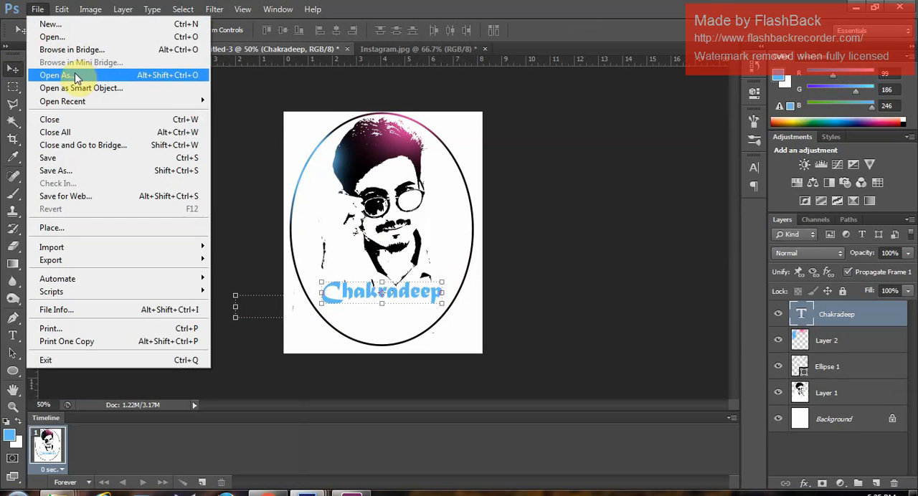
left_click(67, 37)
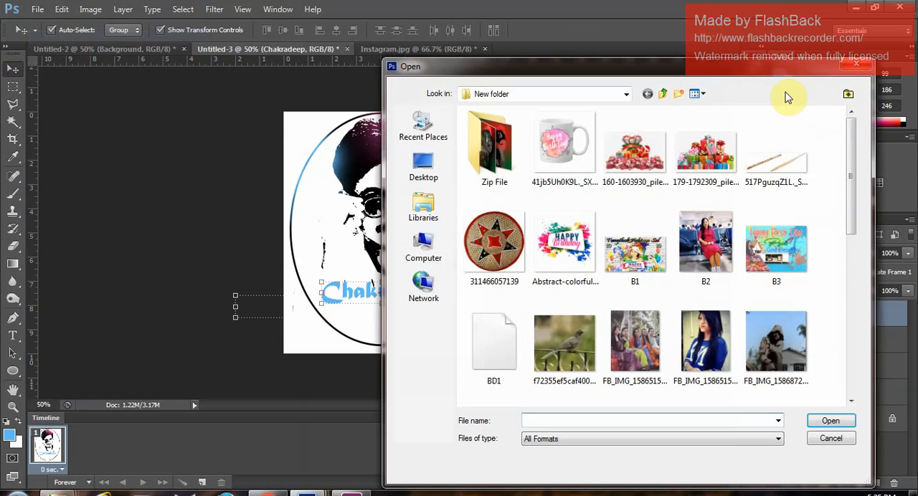
left_click(855, 66)
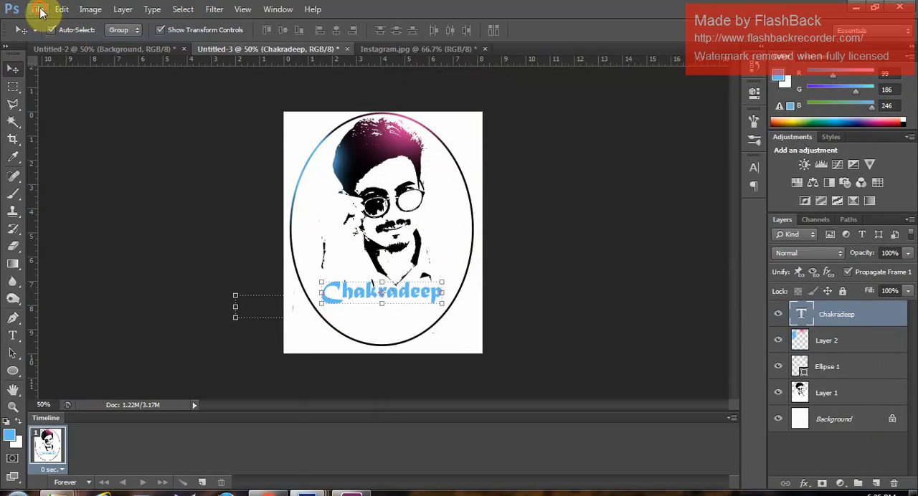
- Place the blue vertical pattern image D4 from the Zip File folder into the portrait document
left_click(37, 9)
left_click(51, 228)
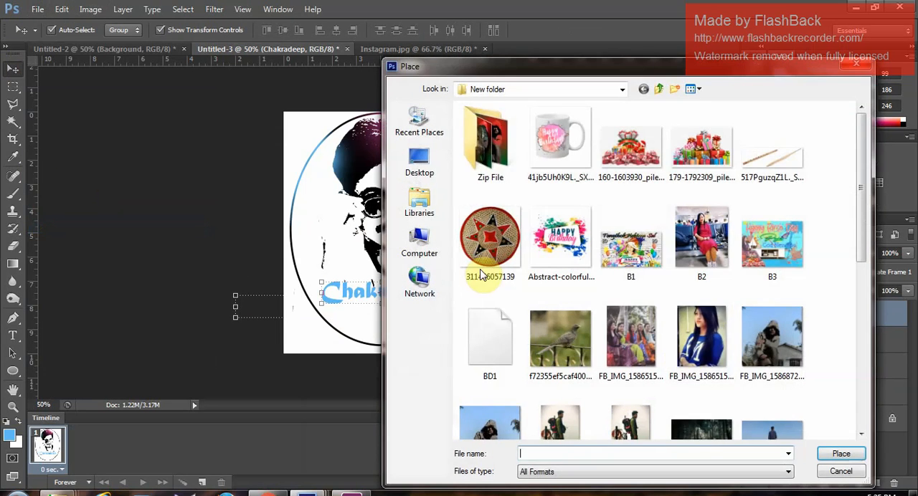
left_click_drag(861, 211, 844, 157)
double_click(497, 137)
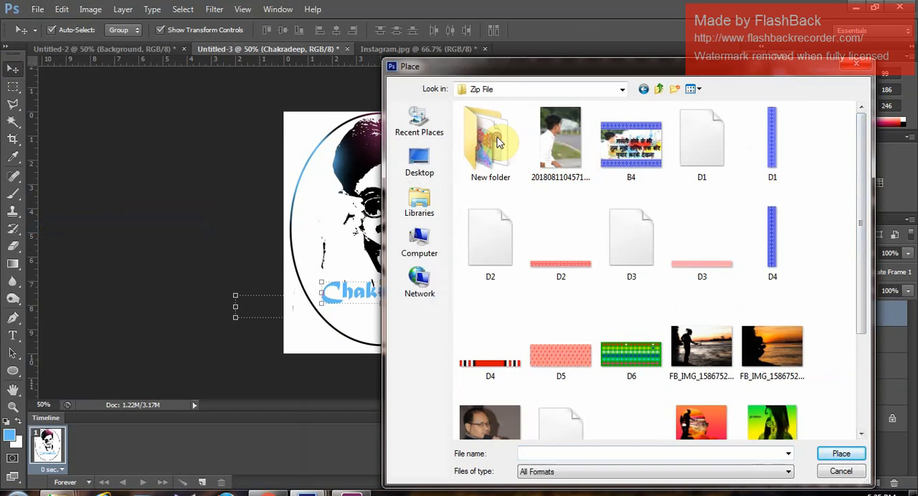
mouse_move(789, 237)
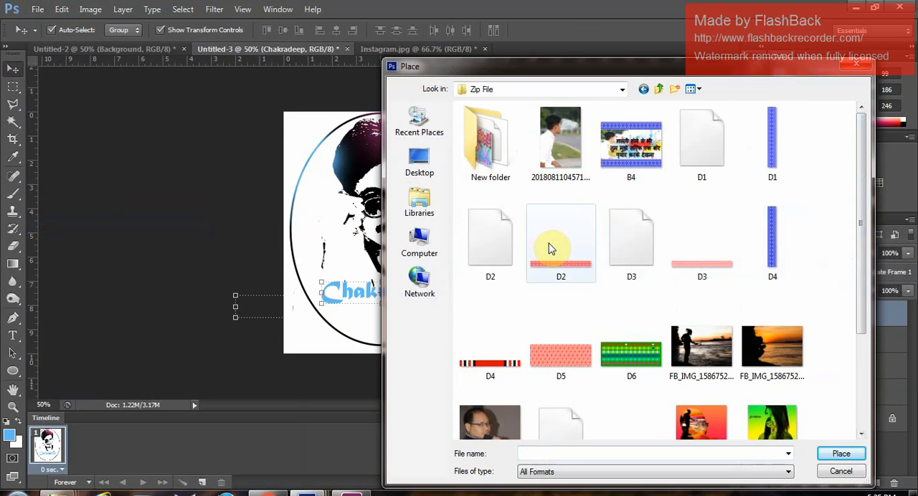
left_click(796, 273)
left_click(833, 453)
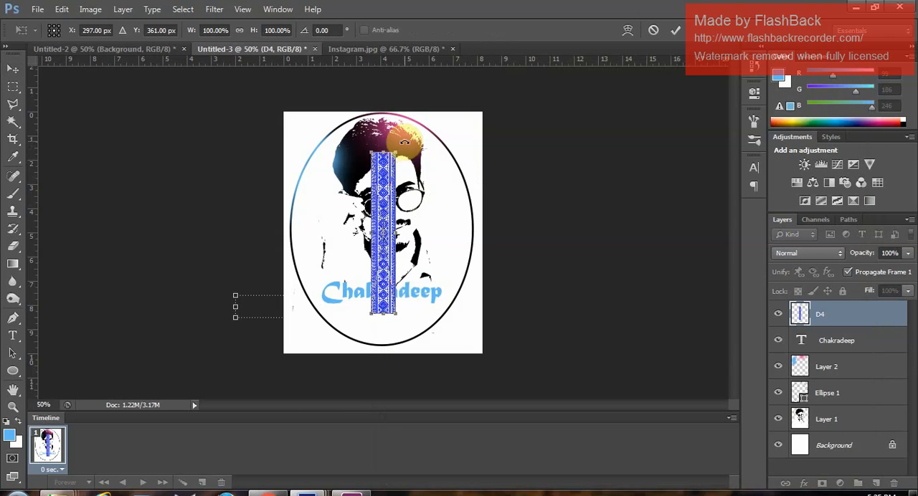
- Rotate the D4 pattern to 90°, scale it to about 93% width and 86% height, and lay it over the name text
left_click_drag(405, 142, 439, 168)
left_click(322, 30)
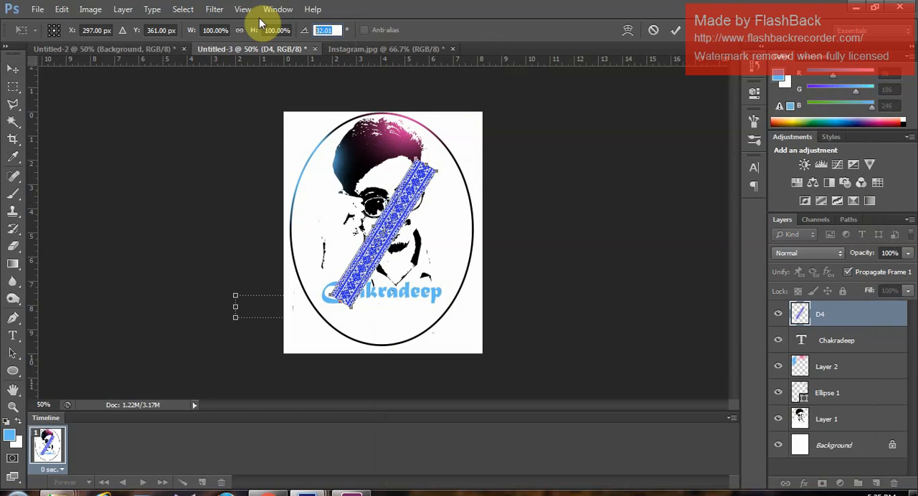
type("90")
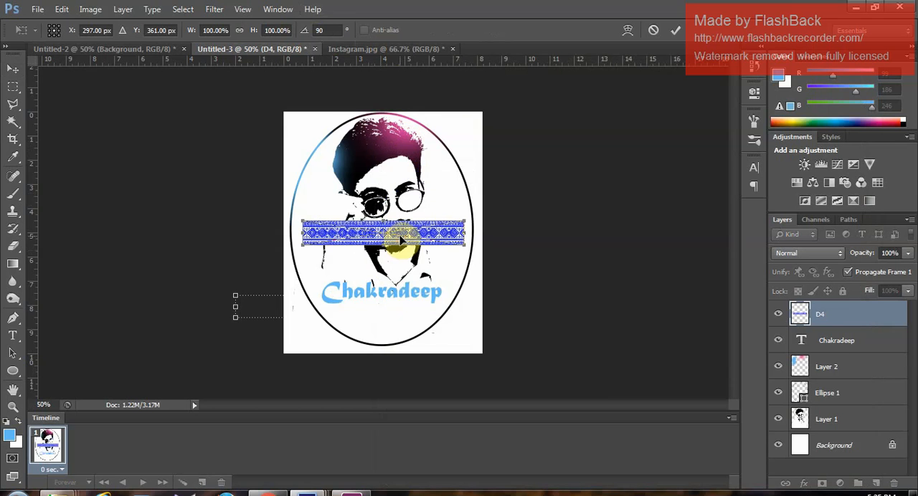
left_click_drag(400, 229, 402, 302)
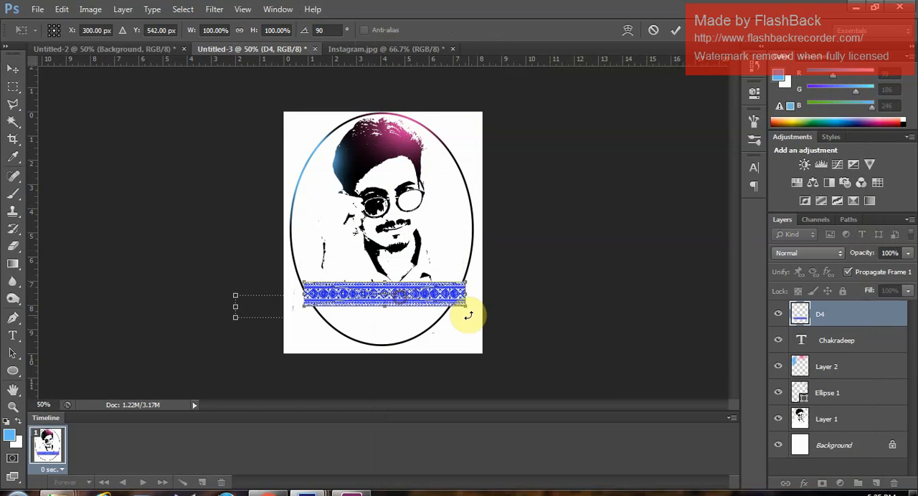
left_click_drag(467, 309, 422, 294)
left_click(675, 32)
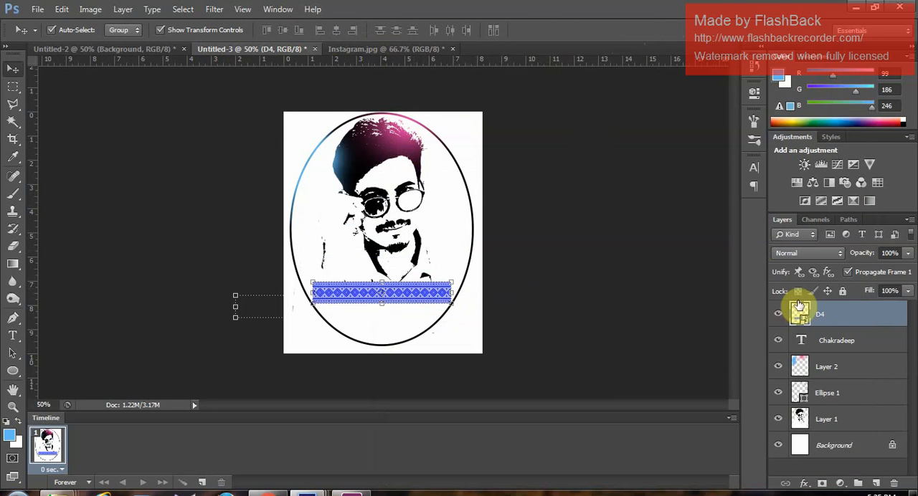
- Clip the D4 pattern to the name text layer with a clipping mask and deselect it
right_click(820, 310)
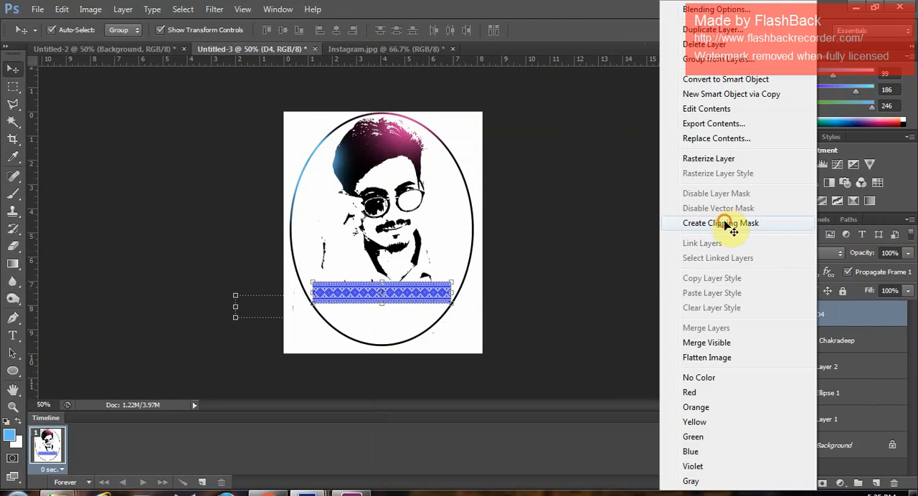
left_click(730, 223)
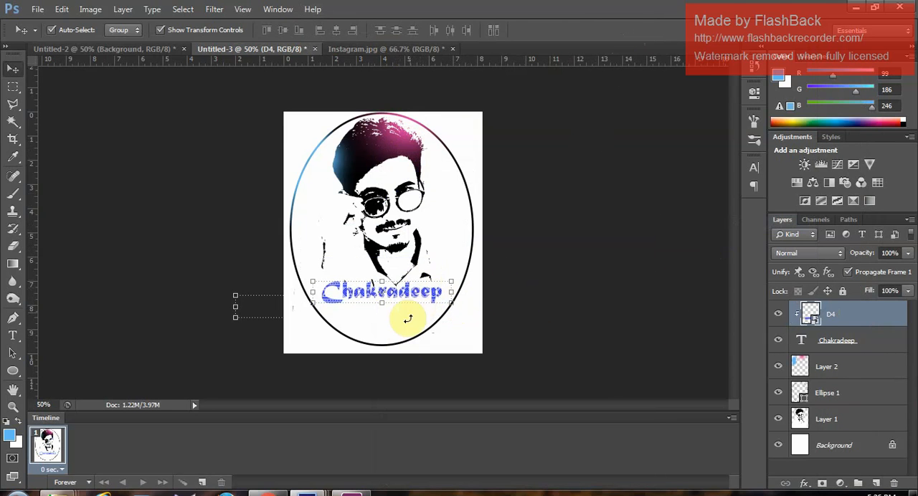
left_click_drag(401, 305, 400, 308)
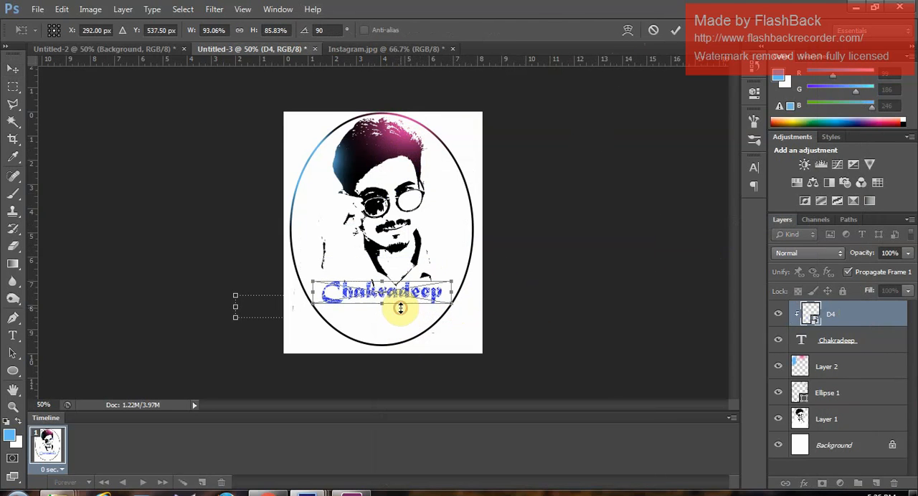
left_click(675, 31)
left_click(508, 246)
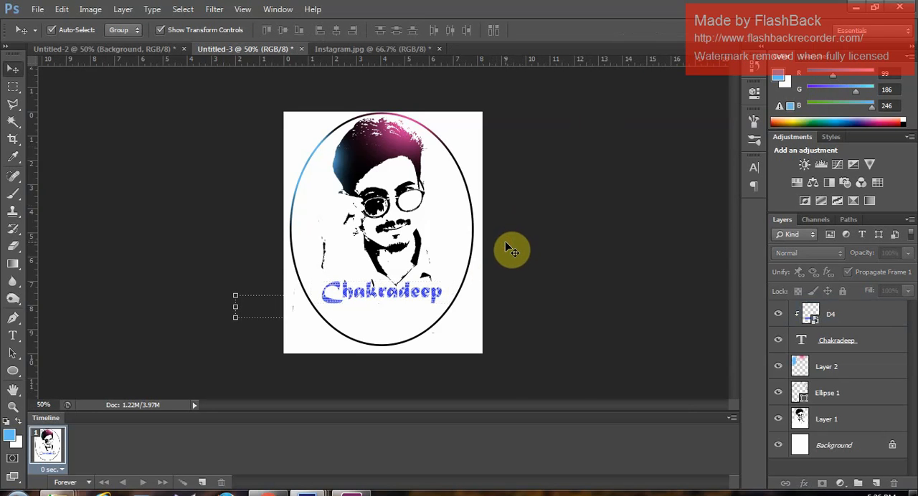
- Merge the D4 pattern layer and the name text layer into one layer
key("ctrl+plus")
key("ctrl+plus")
scroll(462, 324, "down", 2)
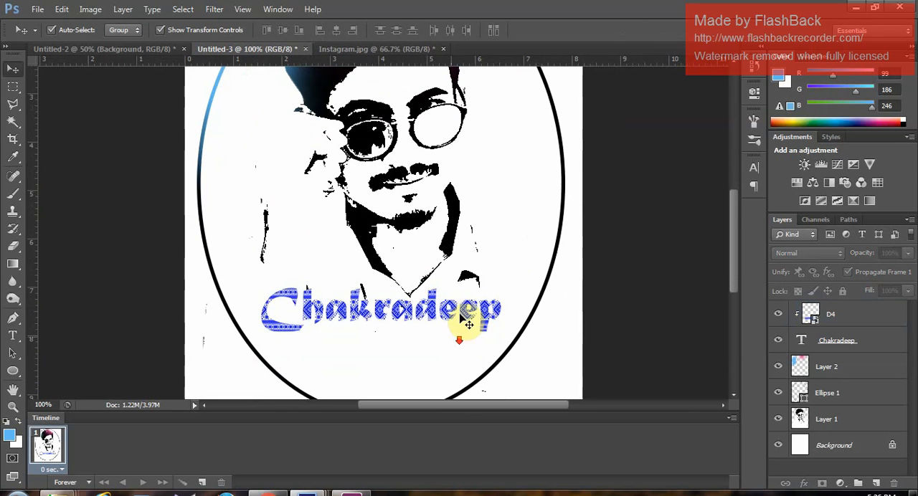
left_click(467, 325)
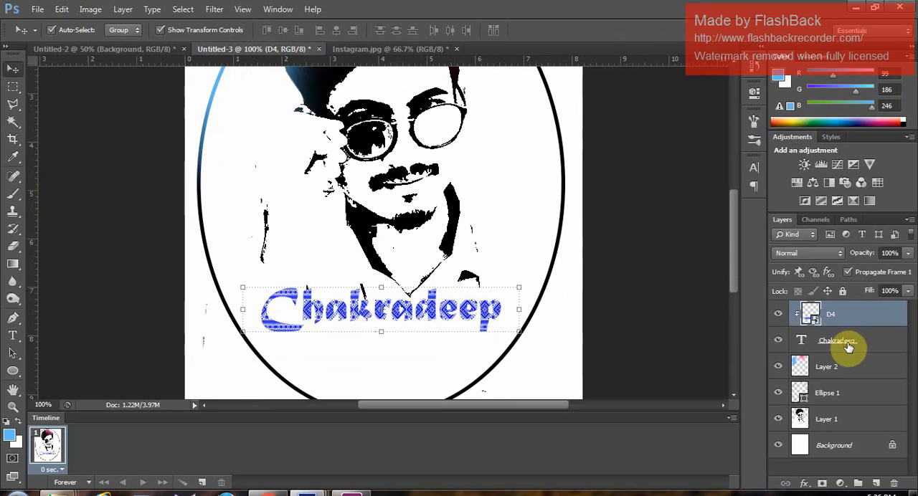
left_click(848, 347, "shift")
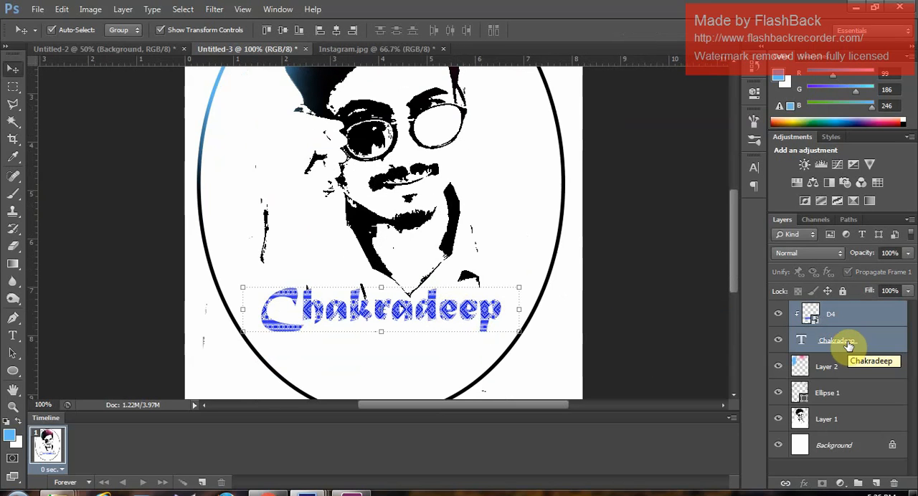
key("ctrl+e")
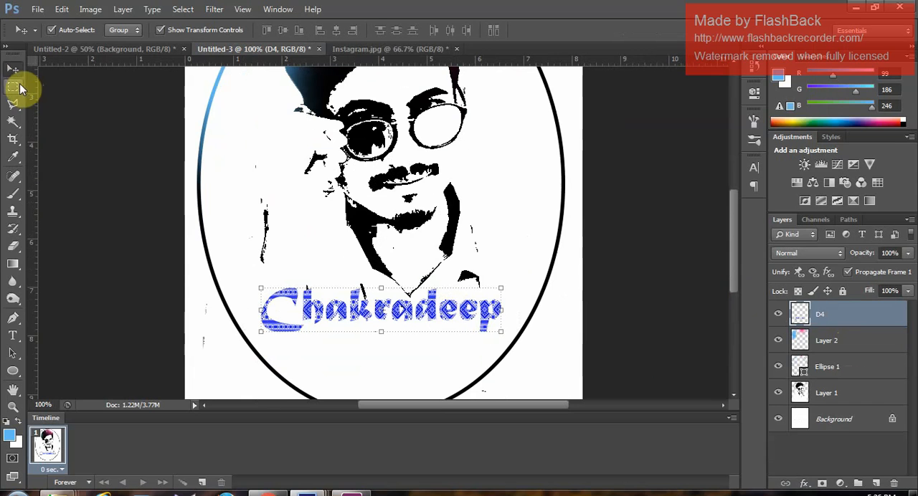
- Rotate the merged patterned name to about -26° and move it to about X 340.5 px, Y 564 px in the oval's lower part
left_click_drag(444, 318, 462, 295)
left_click_drag(524, 253, 500, 198)
left_click_drag(422, 280, 458, 306)
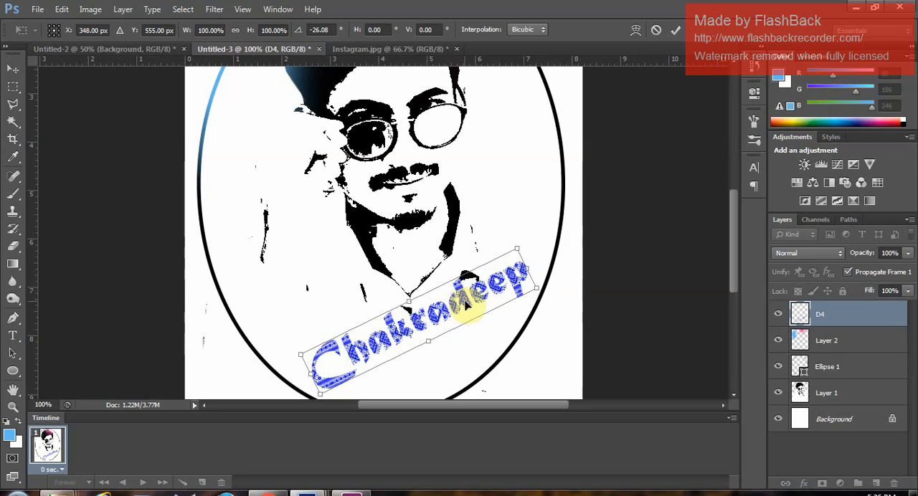
key("ctrl+minus")
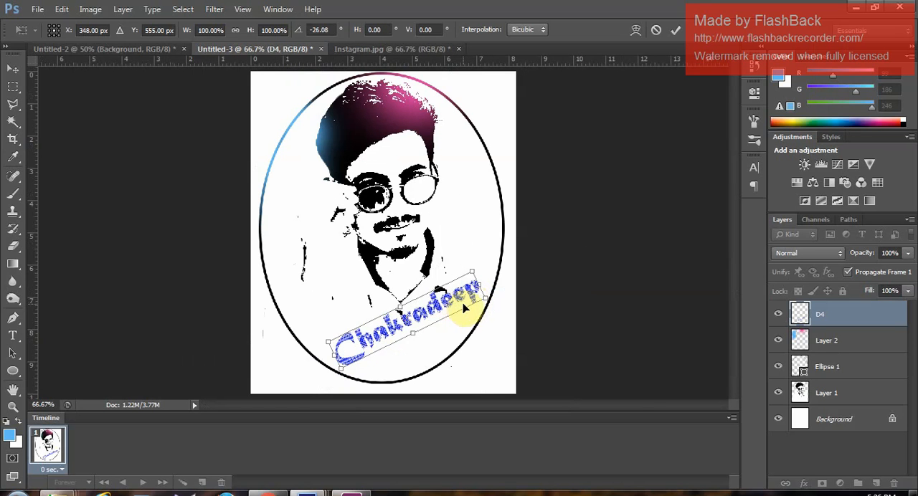
left_click_drag(462, 310, 462, 315)
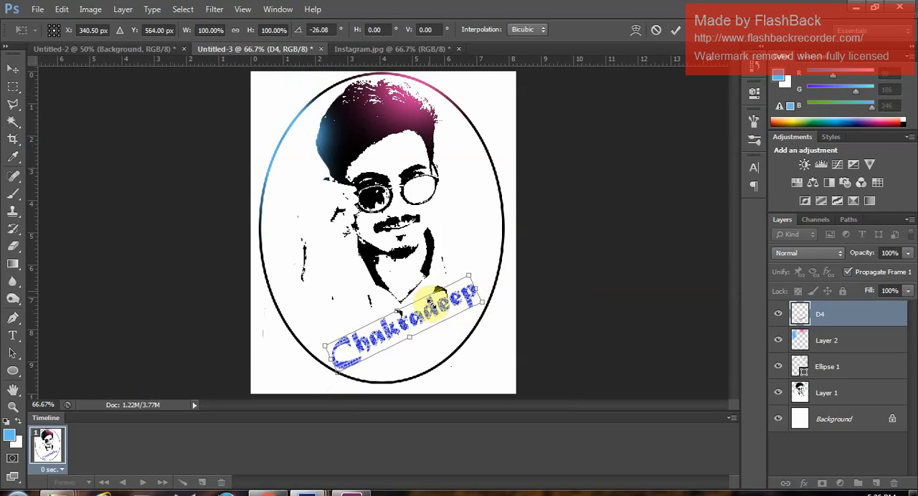
left_click(675, 31)
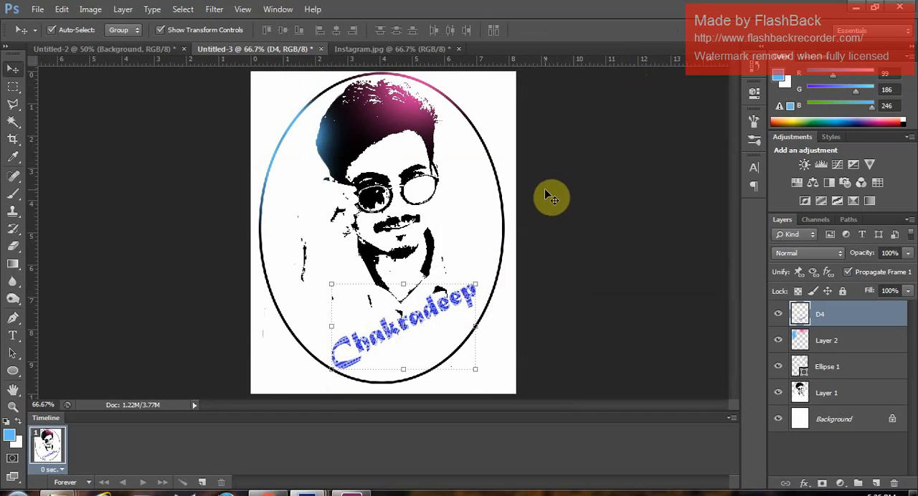
- Add a drop shadow to the patterned name layer with 100% opacity, 8 px distance, 11% spread and 9 px size
left_click(123, 10)
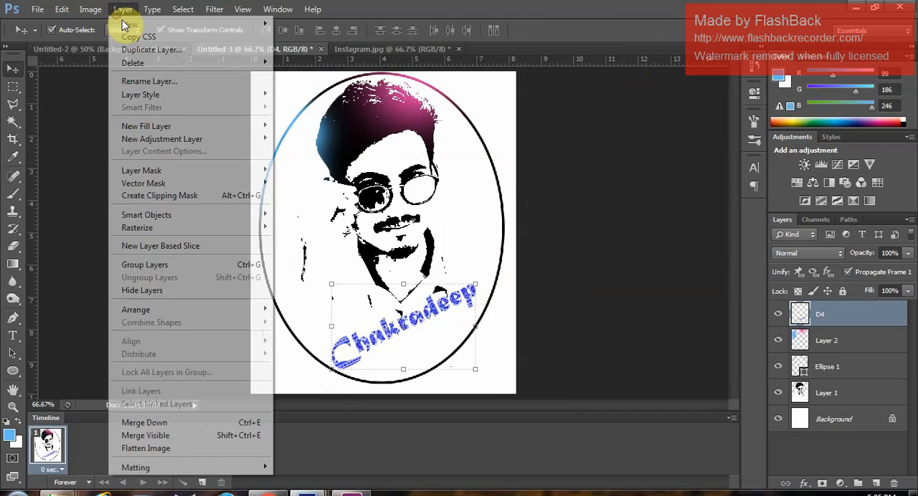
mouse_move(143, 93)
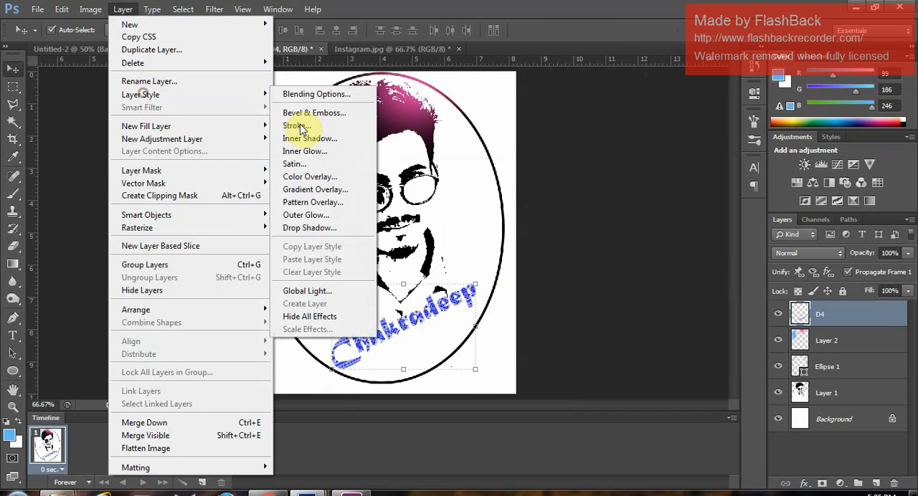
left_click(356, 225)
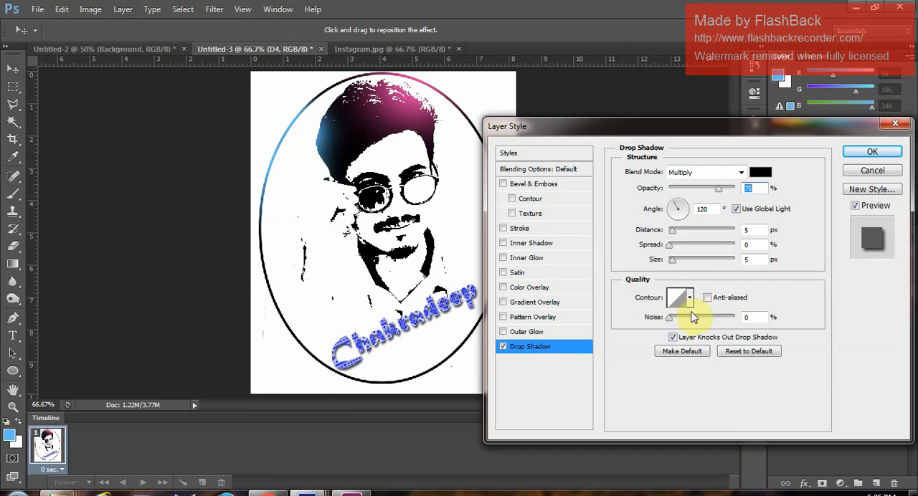
left_click_drag(721, 192, 748, 193)
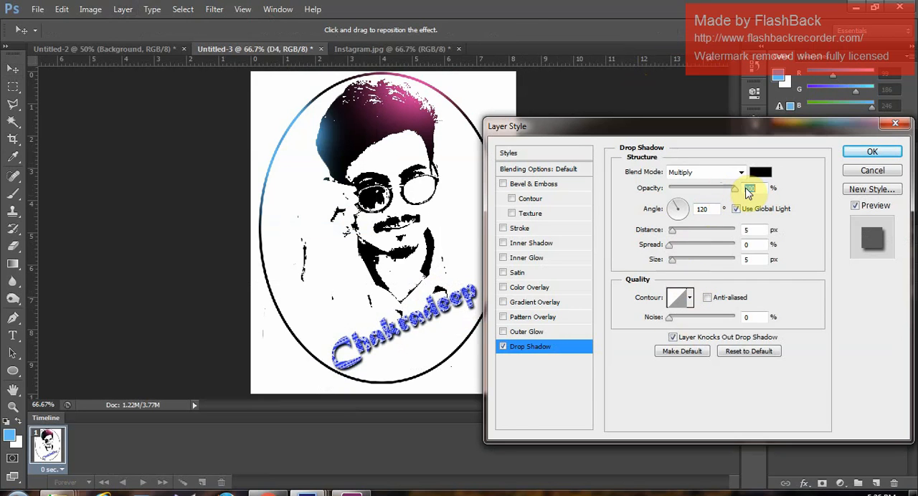
left_click_drag(676, 232, 676, 232)
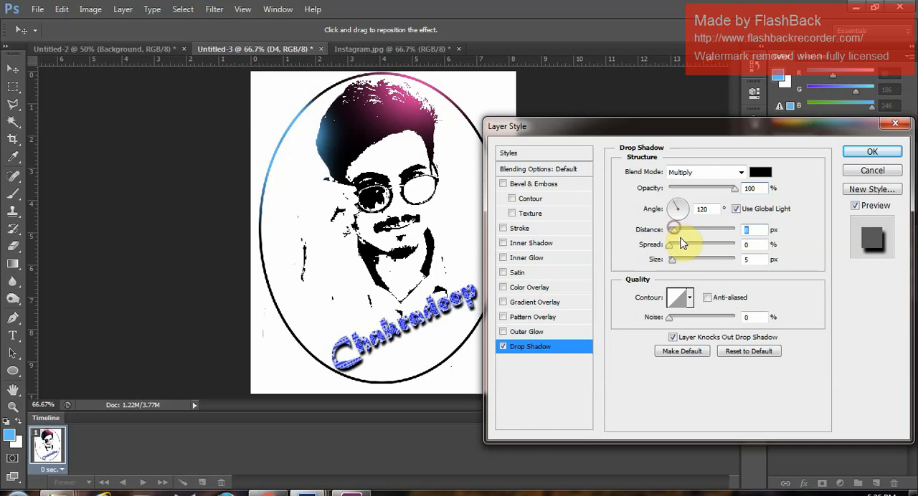
left_click_drag(675, 241, 676, 264)
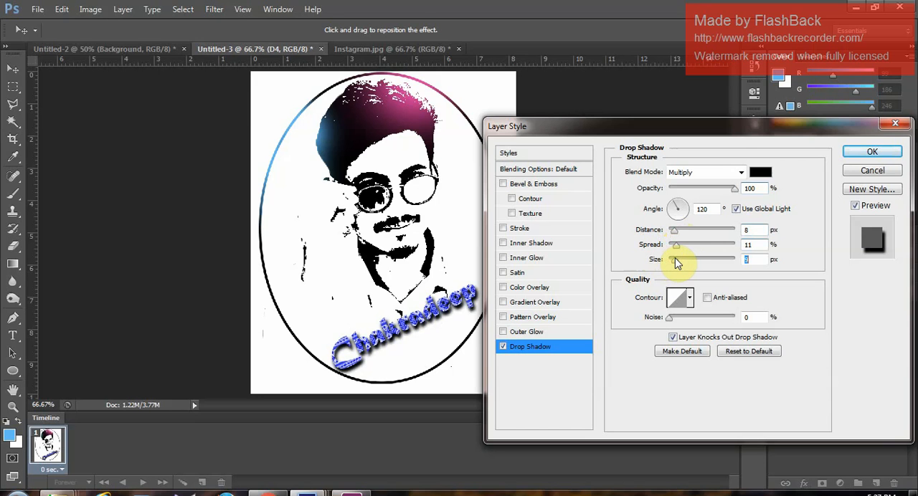
left_click(871, 154)
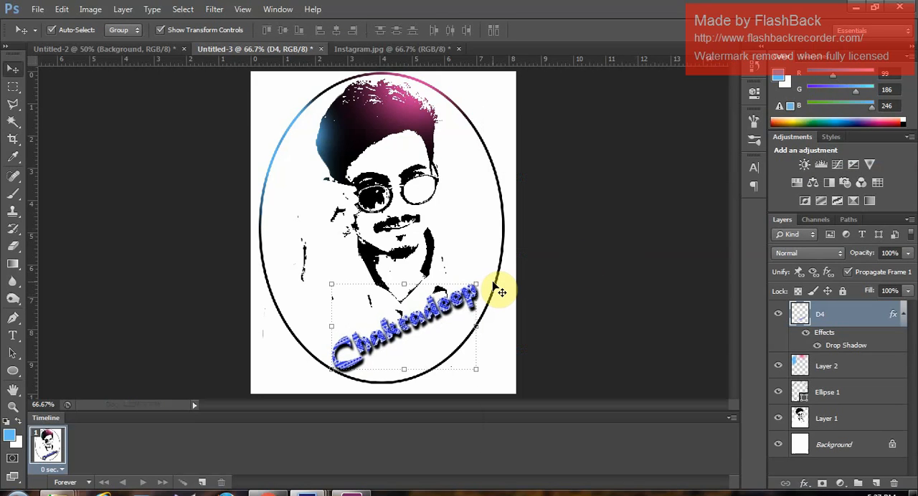
- Nudge the patterned name a few pixels up and slightly to the right inside the oval, and deselect its layer
key("Right")
key("Up")
key("Up")
key("Up")
key("Up")
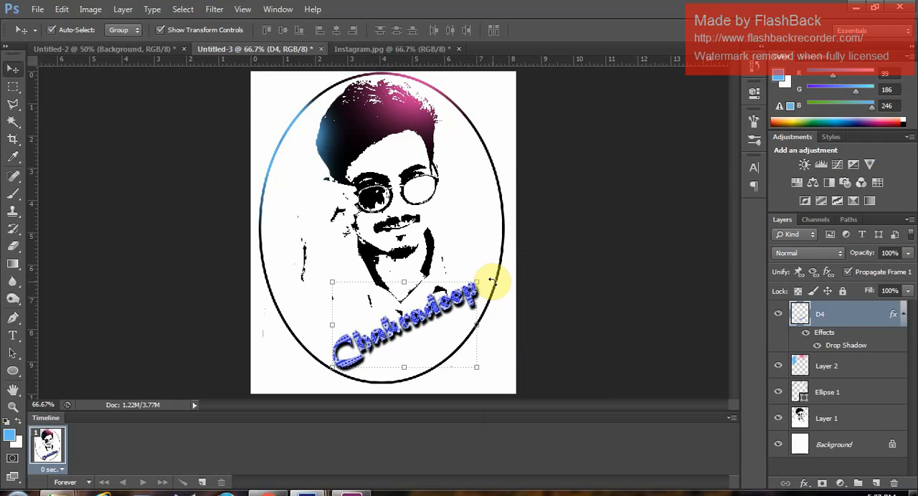
key("Up")
key("Right")
key("Up")
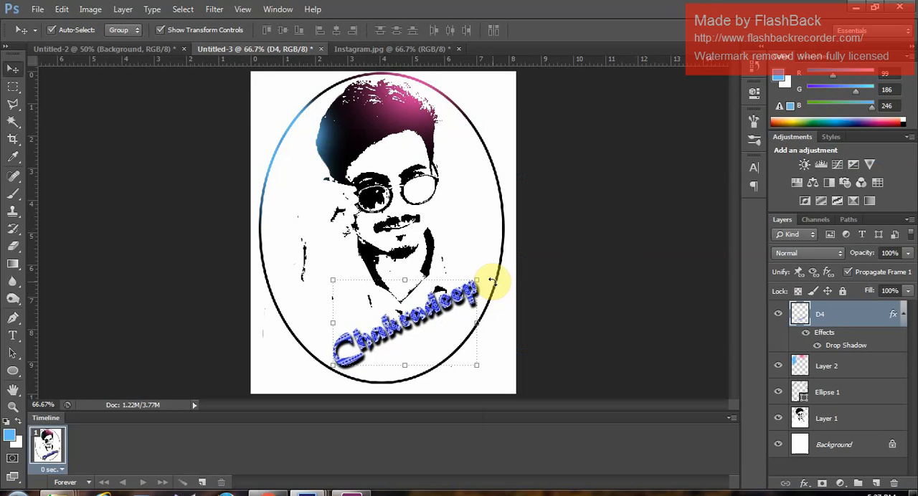
key("Up")
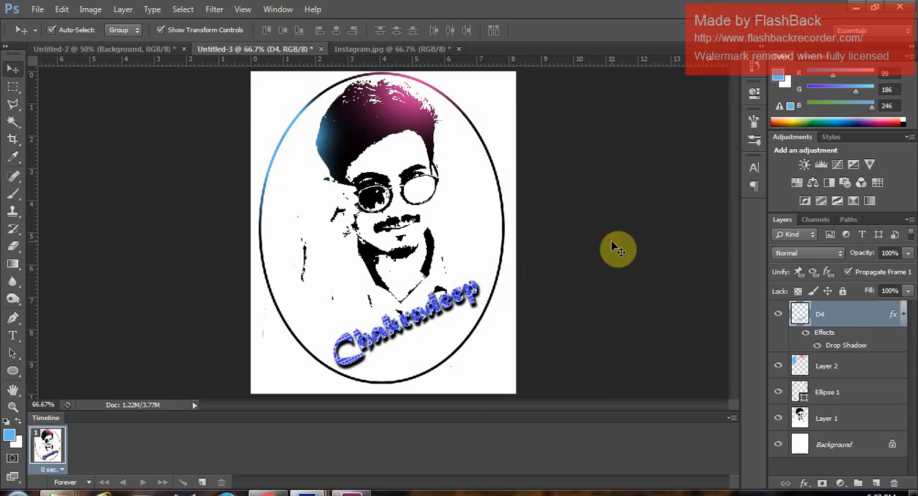
left_click(614, 246)
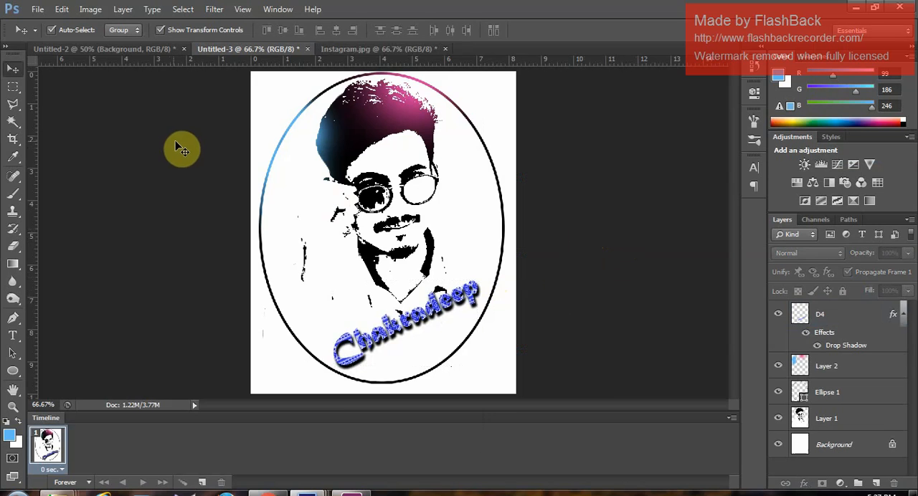
key("ctrl+plus")
key("ctrl+plus")
key("ctrl+minus")
key("ctrl+minus")
key("ctrl+minus")
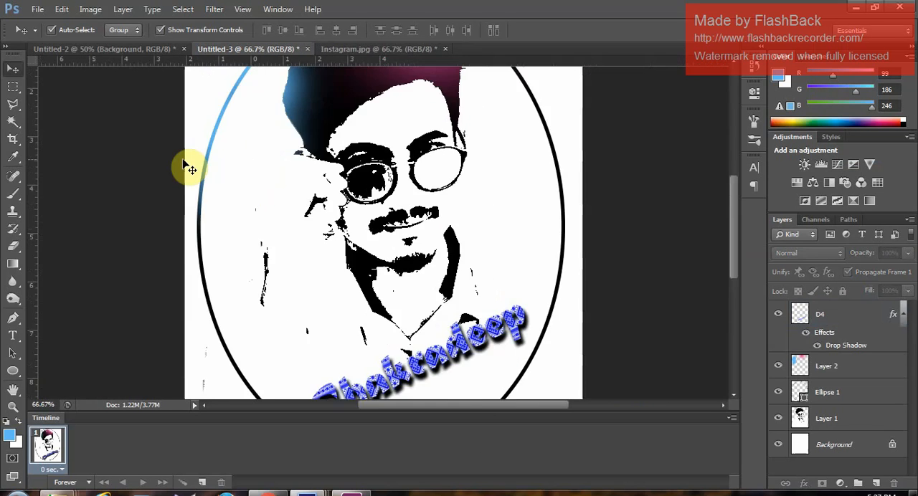